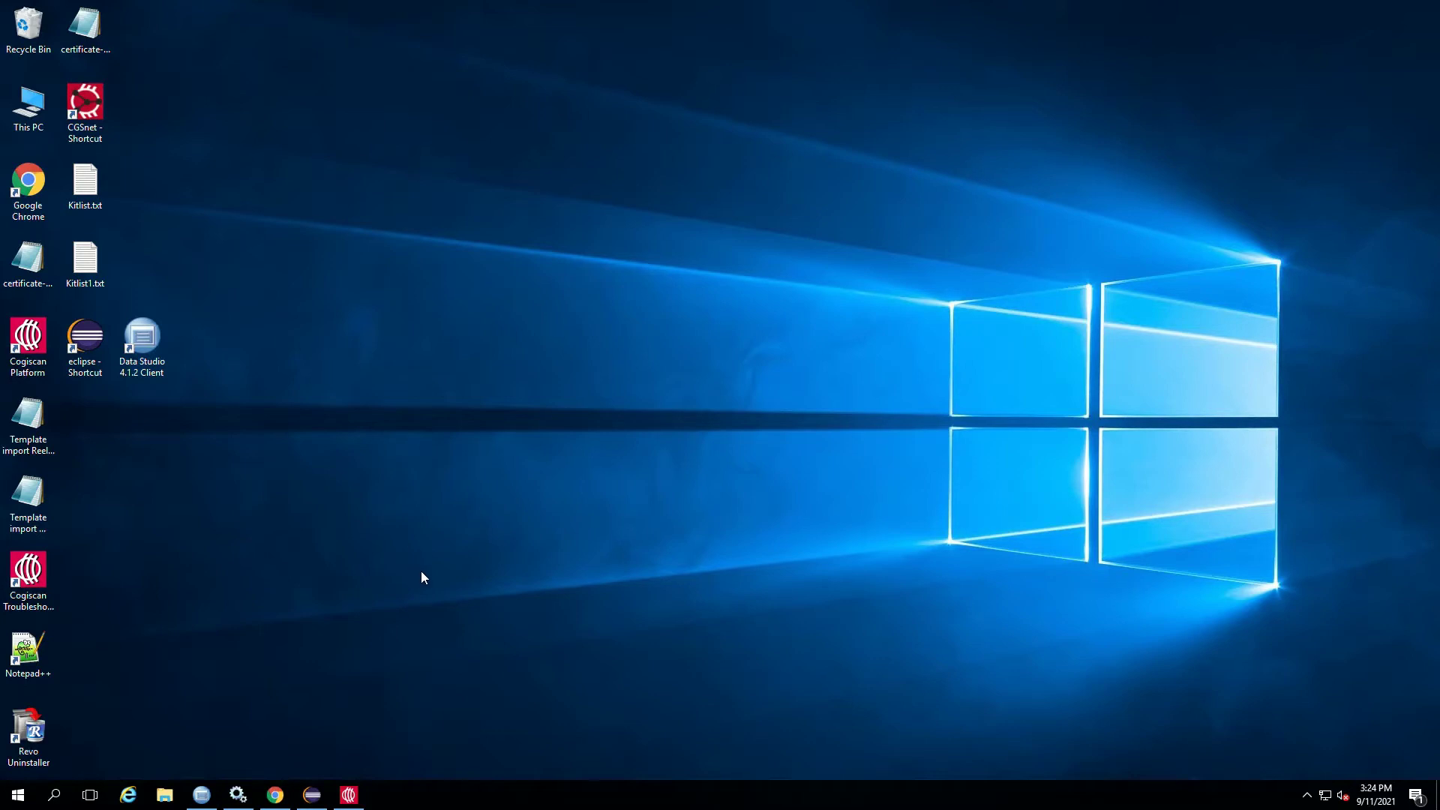
# Step: Switch to the Cogiscan Platform and look through its full list of tasks
pyautogui.click(349, 795)
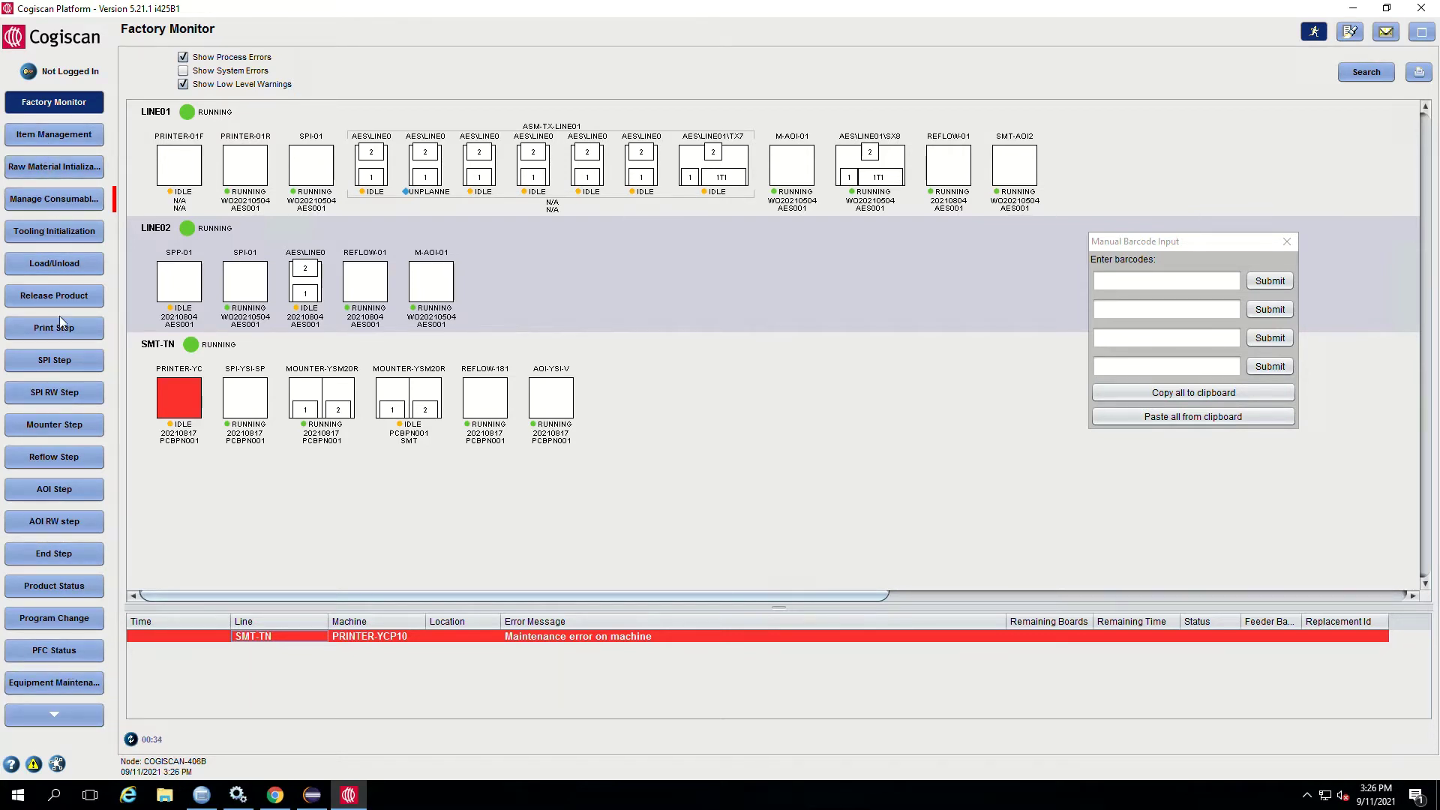
pyautogui.click(55, 709)
pyautogui.click(45, 110)
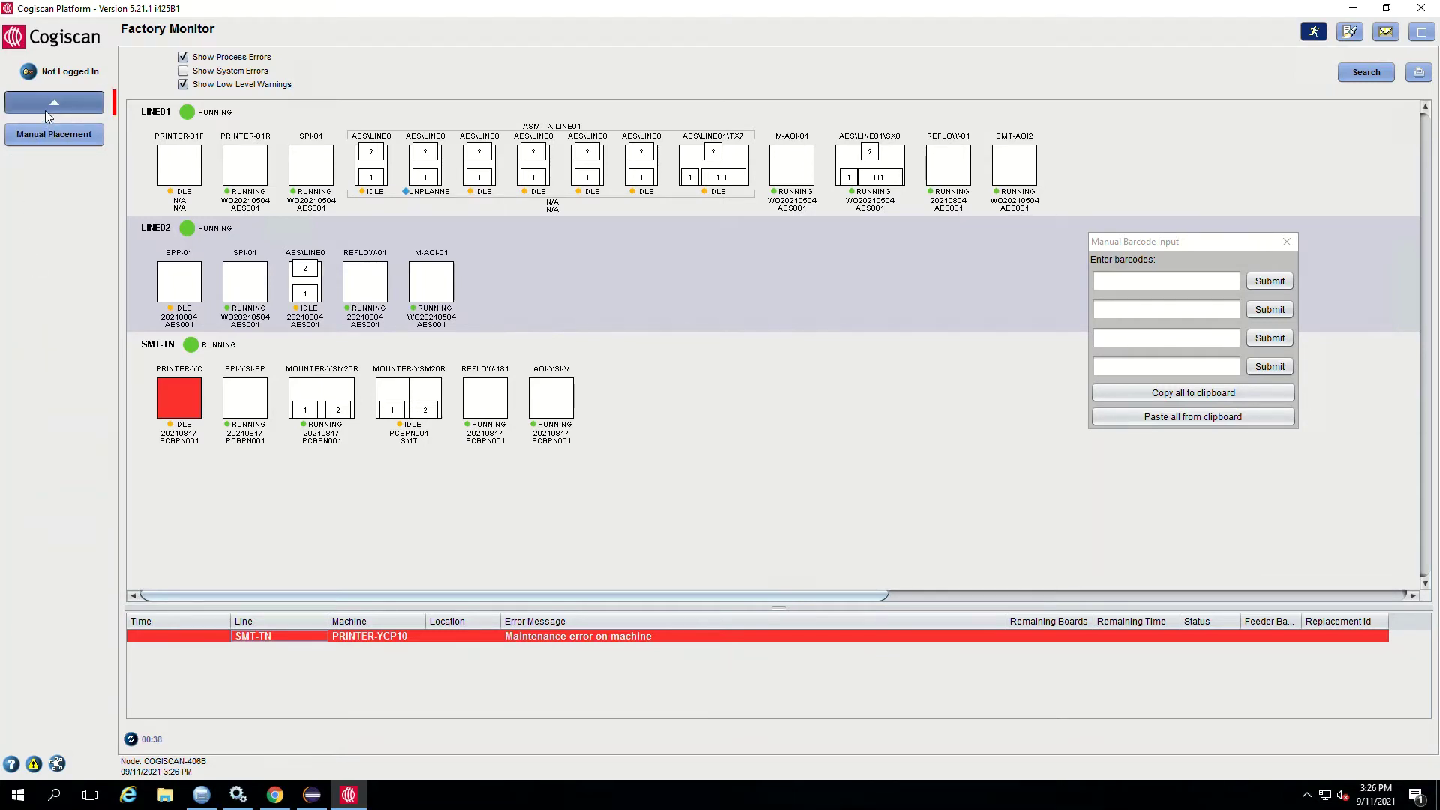
# Step: Open Item Management and look through the whole list of items, from the PCBs to the reels, consumables and machines
pyautogui.click(51, 136)
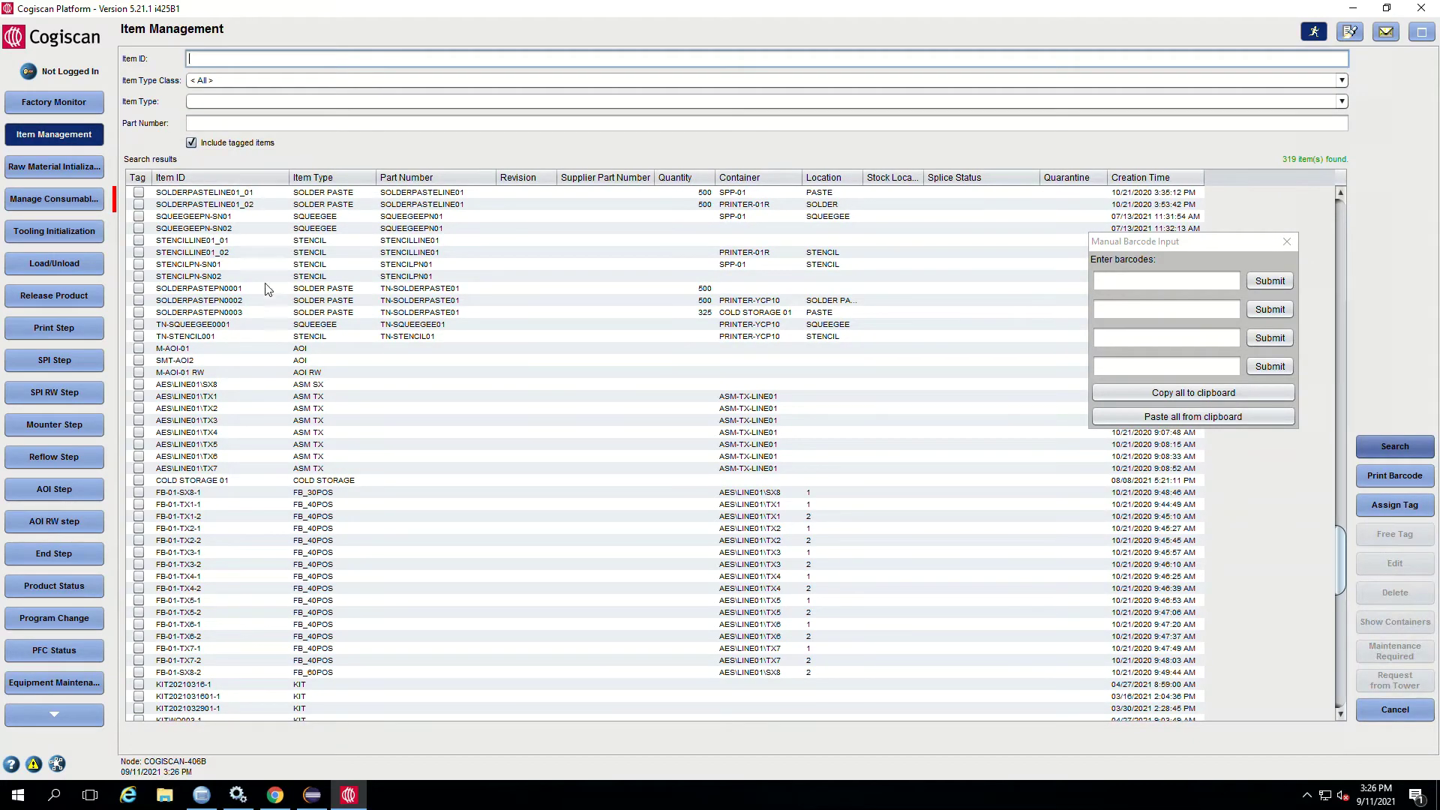
pyautogui.scroll(3, 240, 339)
pyautogui.scroll(18, 300, 364)
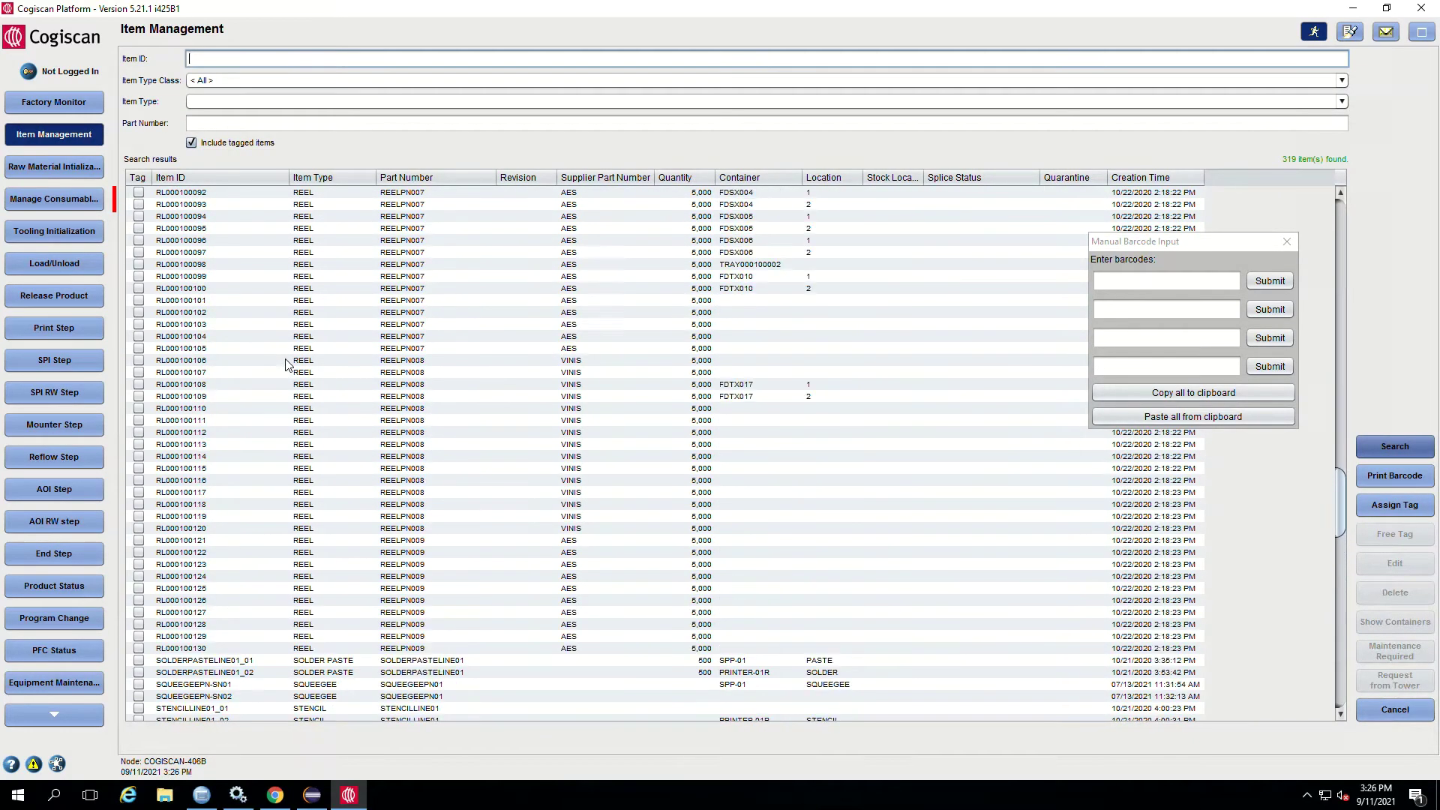
pyautogui.scroll(3, 280, 363)
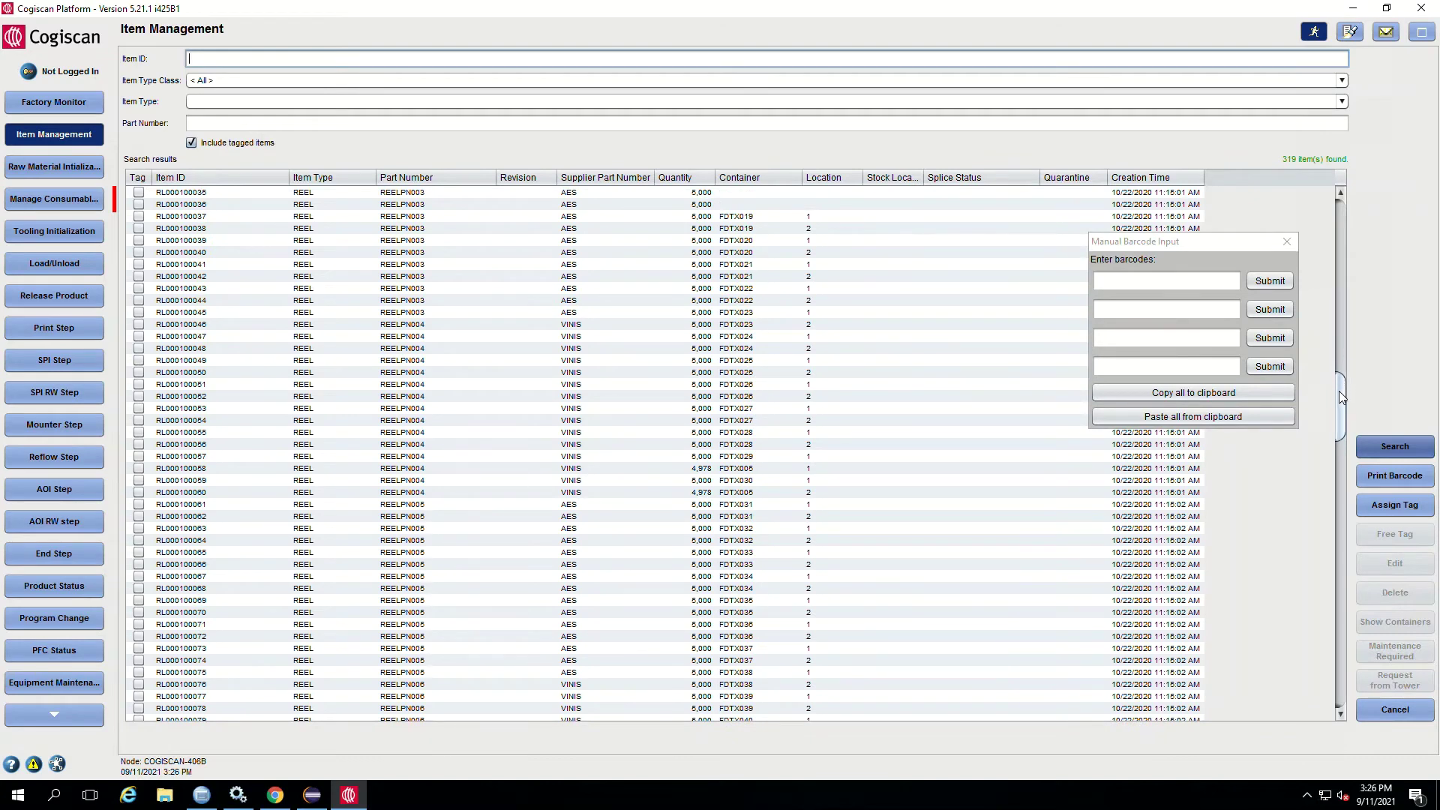
pyautogui.moveTo(1341, 439); pyautogui.dragTo(1335, 223)
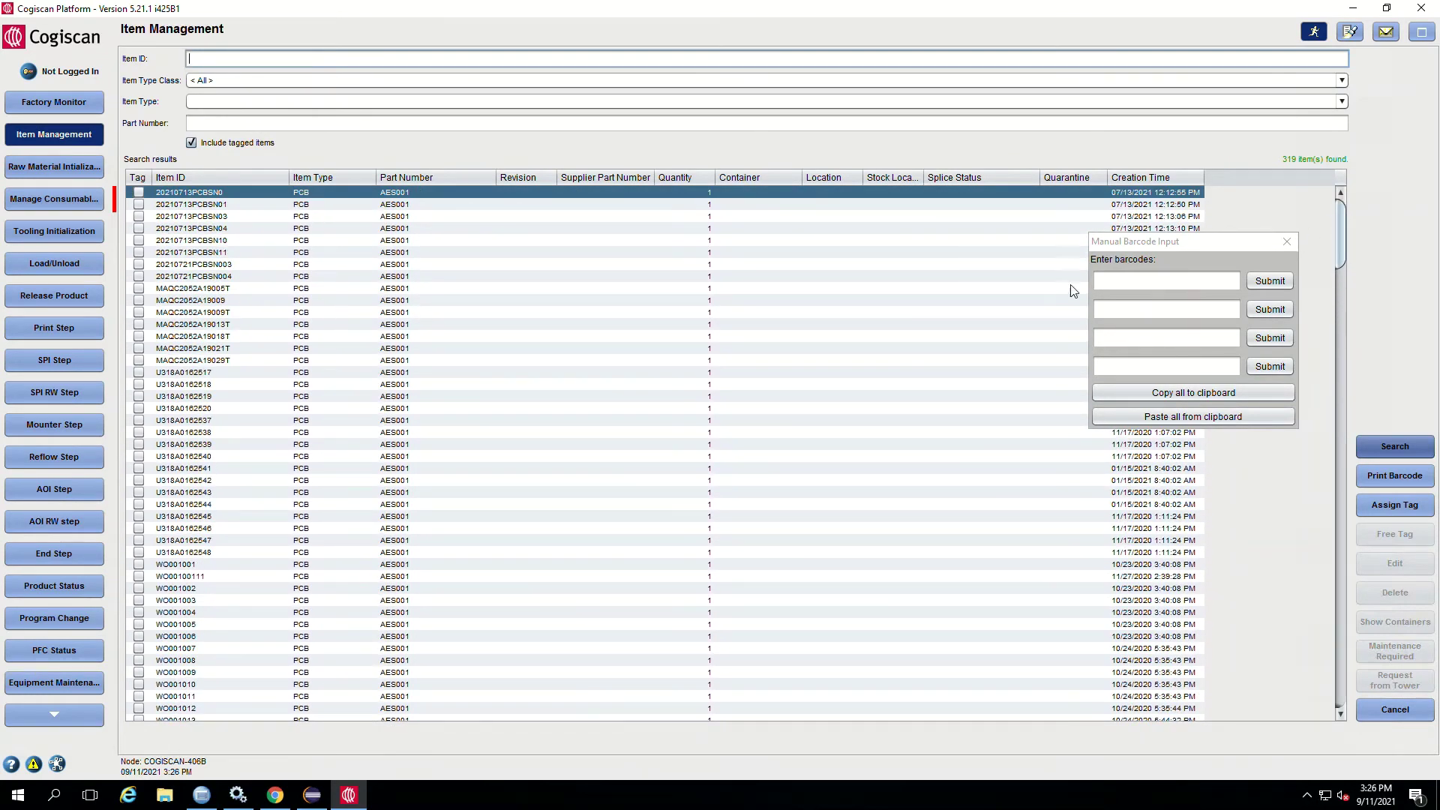
pyautogui.moveTo(1339, 239); pyautogui.dragTo(1312, 547)
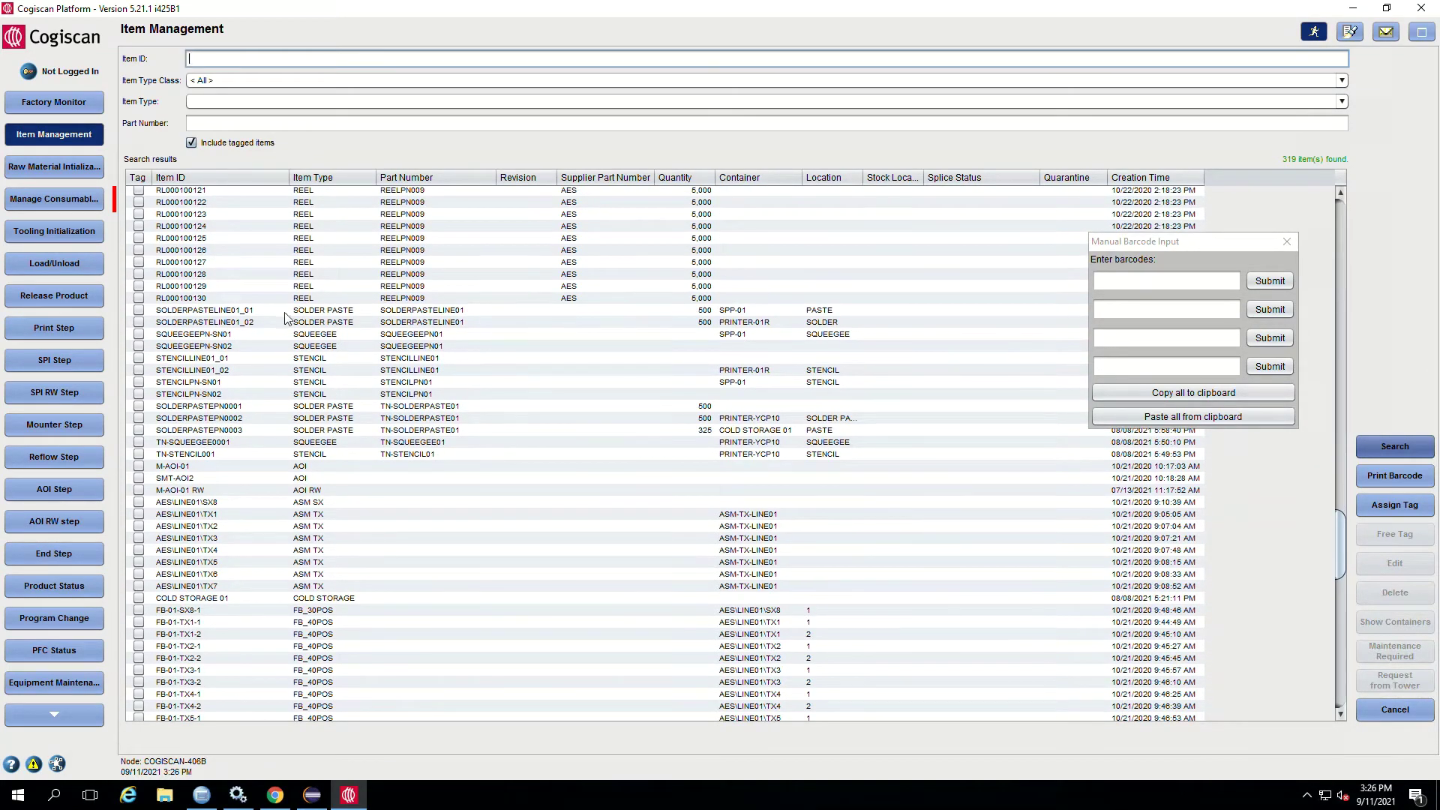
# Step: View the material and product entry screens: Raw Material Initialization, Load/Unload and Release Product
pyautogui.click(64, 174)
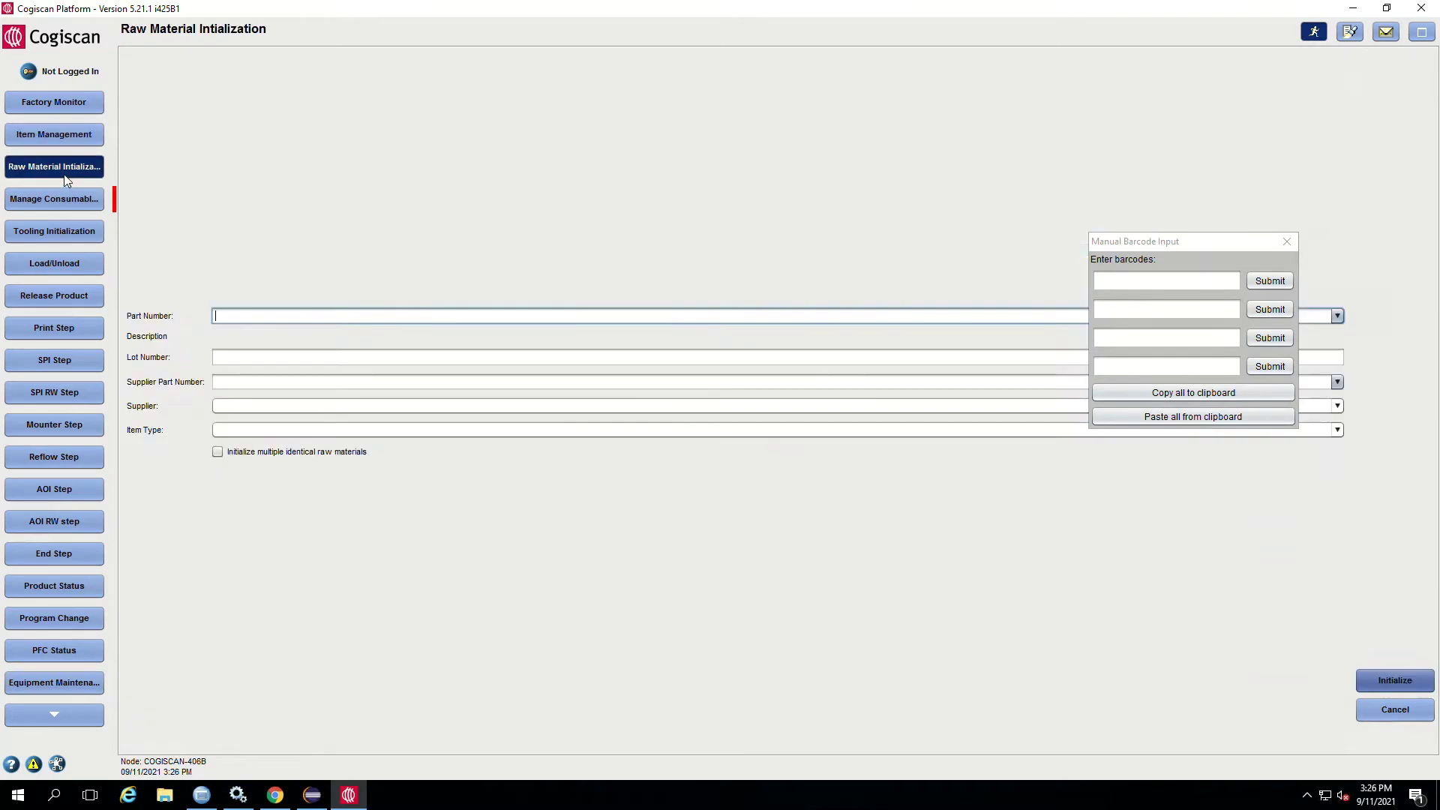
pyautogui.click(44, 288)
pyautogui.click(37, 267)
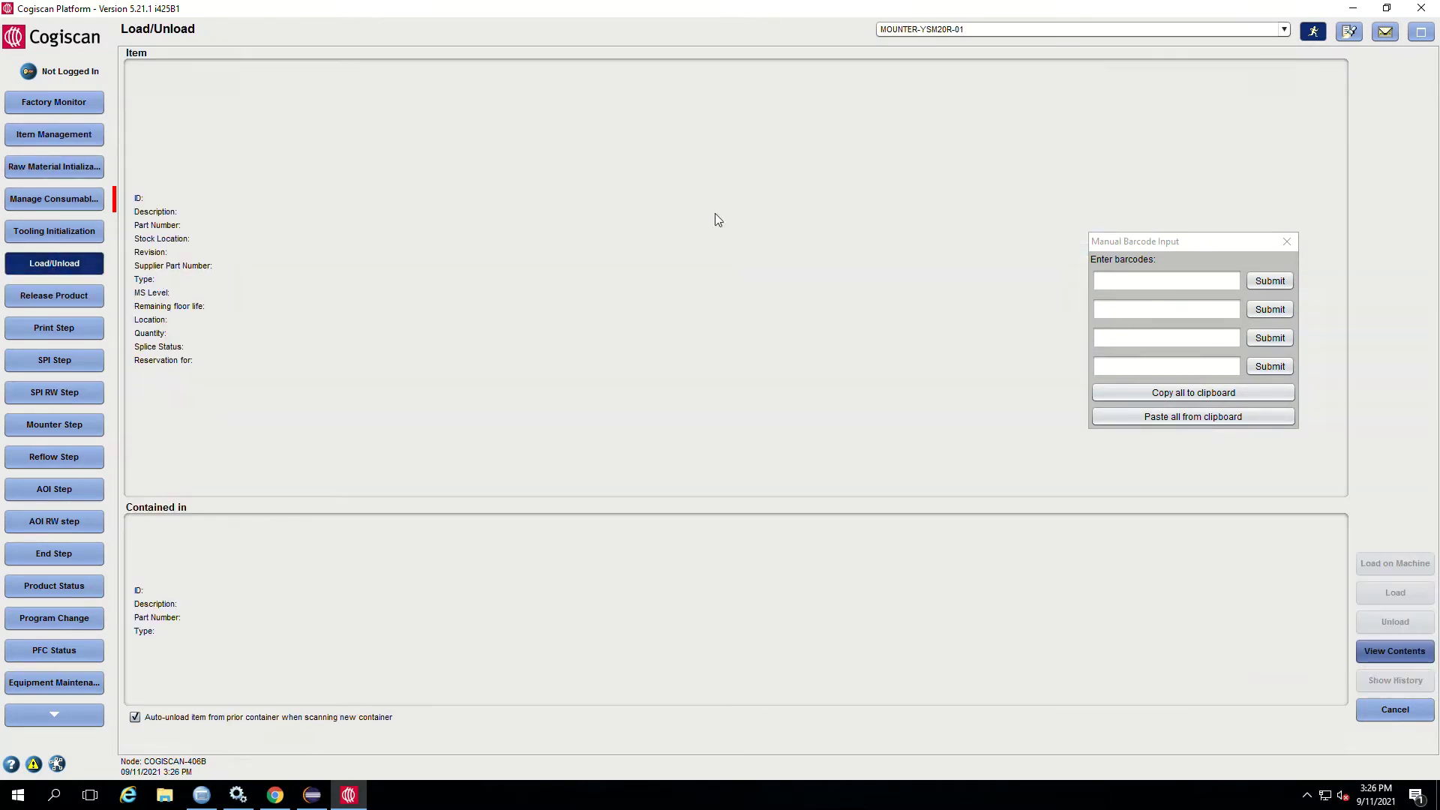
pyautogui.click(56, 295)
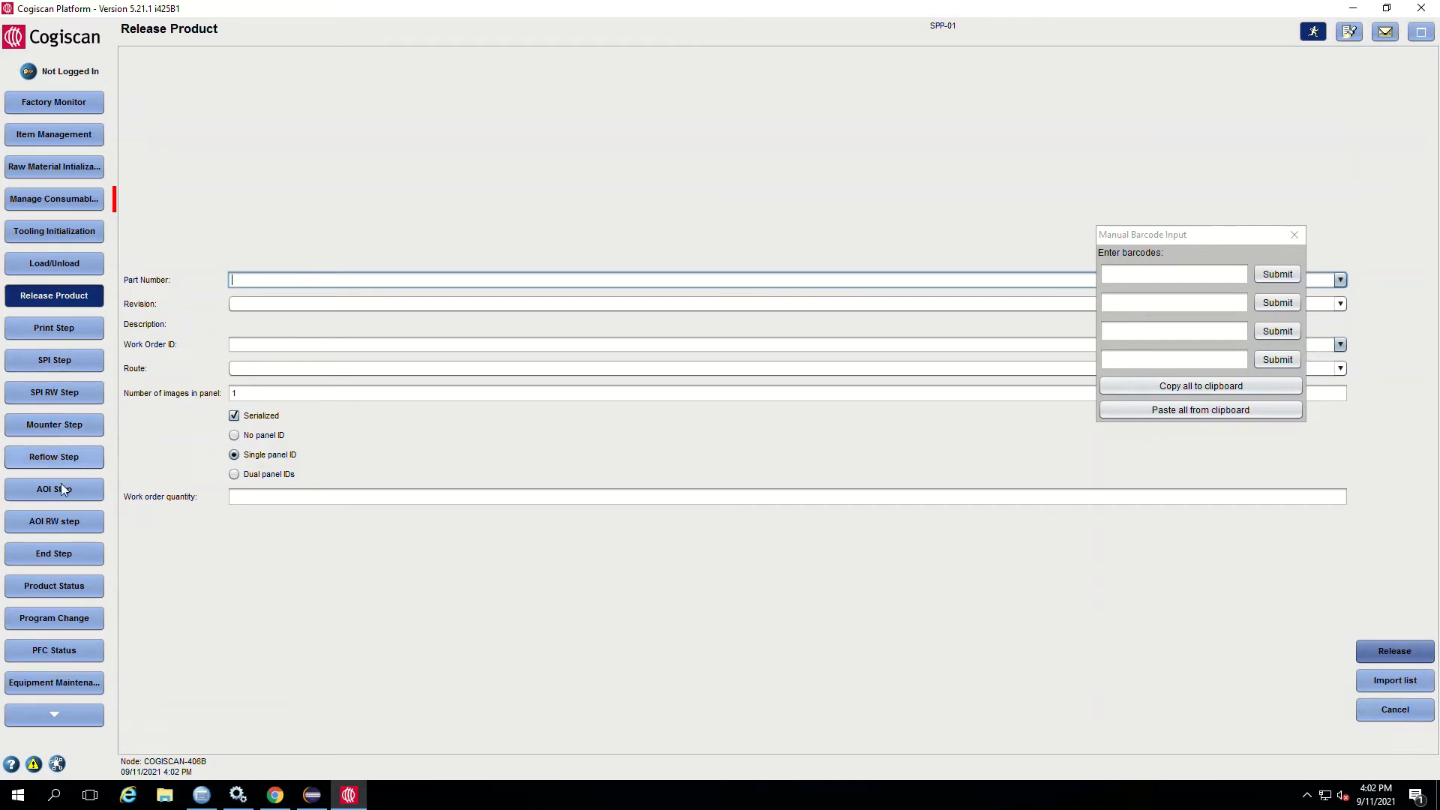
# Step: View the Product Status screen and the Equipment Maintenance schedule and history of stencil TN-STENCIL001
pyautogui.click(61, 587)
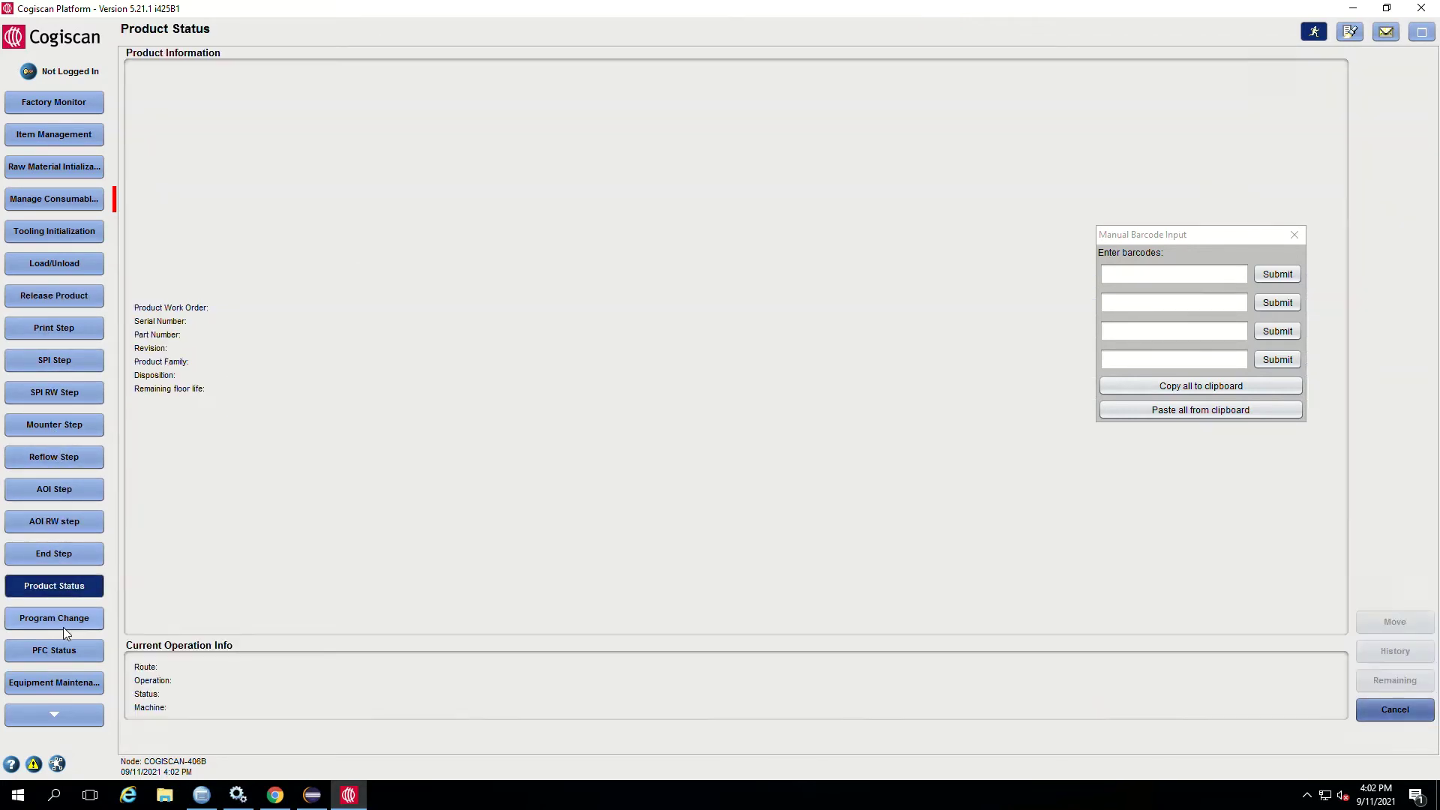
pyautogui.click(60, 681)
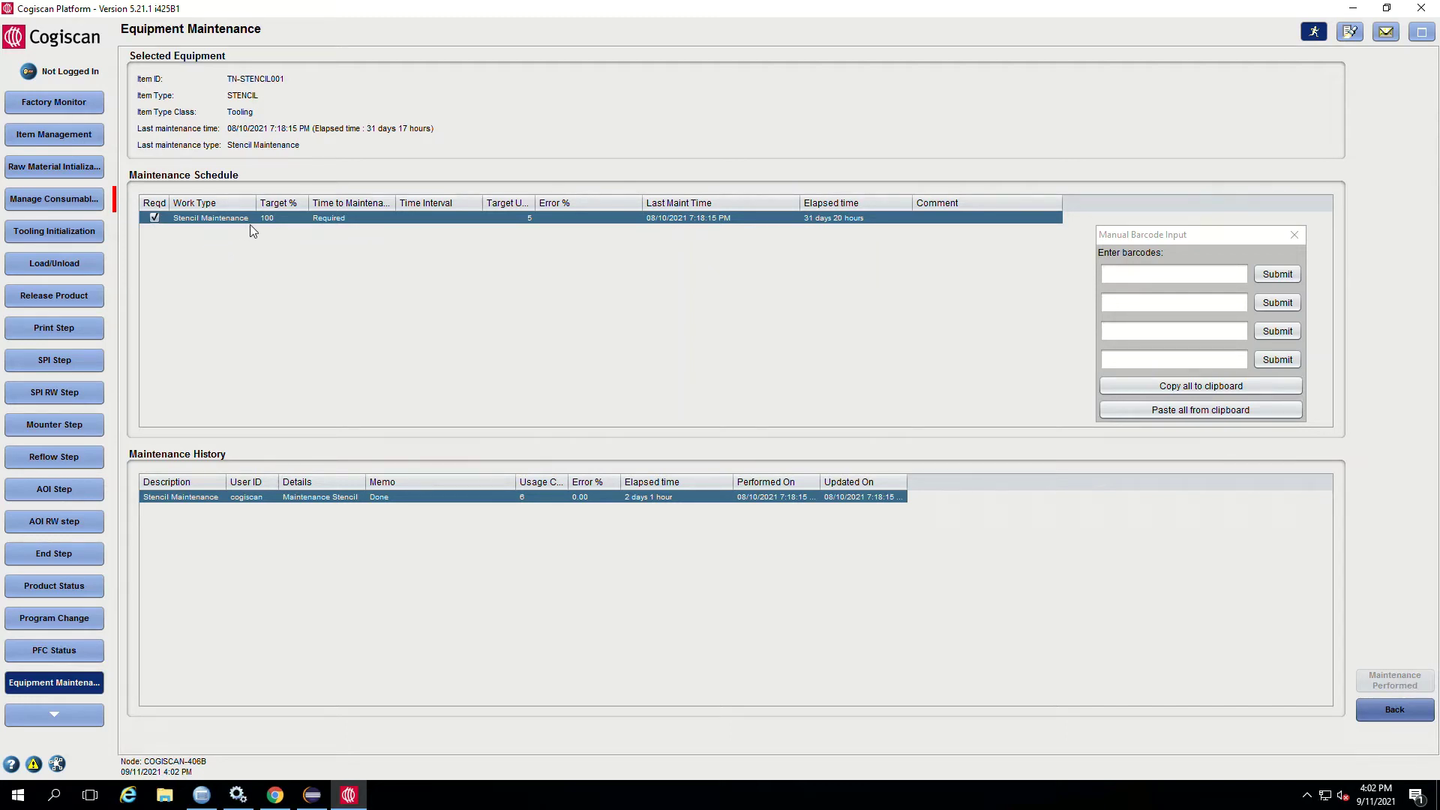
pyautogui.click(84, 709)
pyautogui.click(61, 106)
# Step: Switch to Cogiscan Configurator in Chrome and log in with the saved cogiscan user ID and its password
pyautogui.click(275, 795)
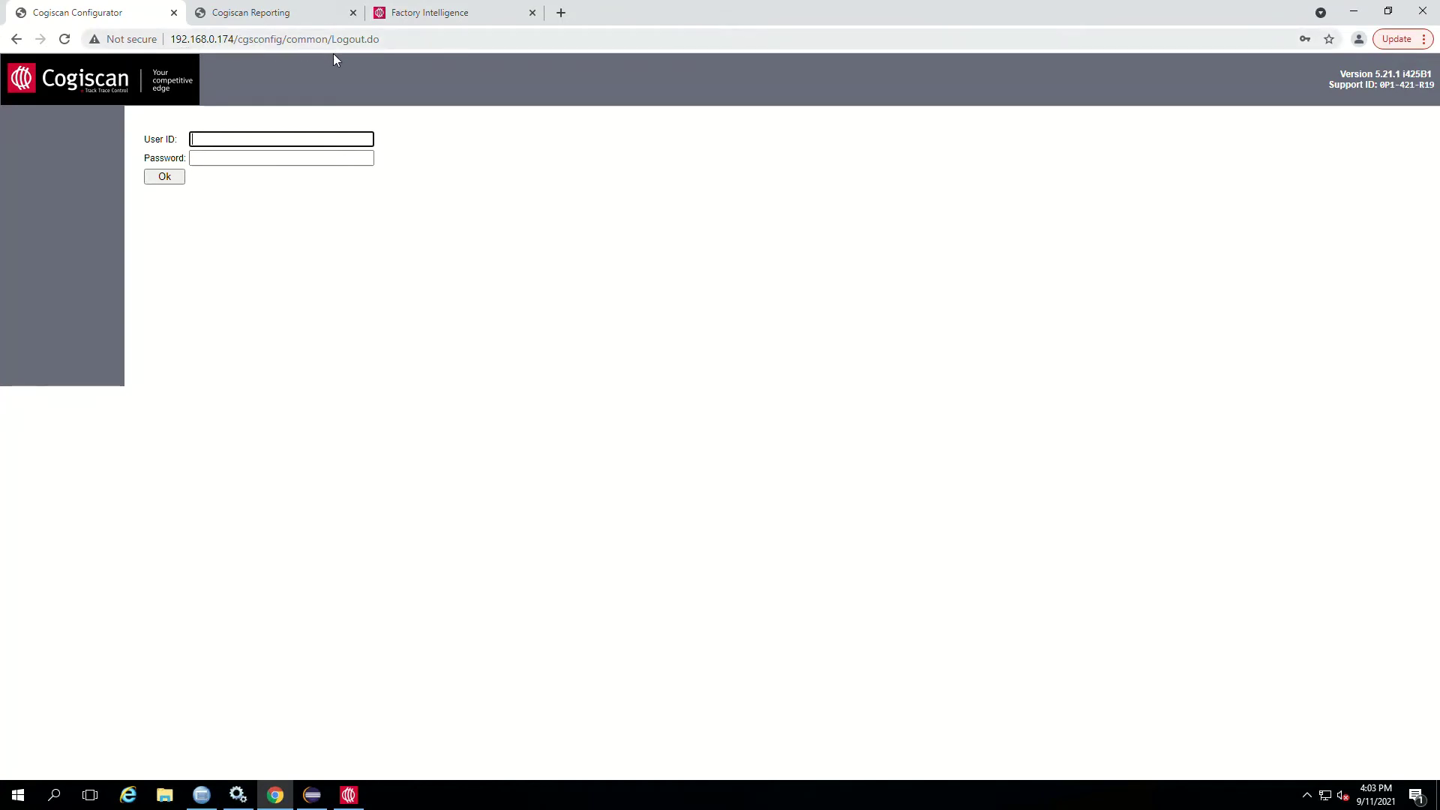
pyautogui.click(247, 142)
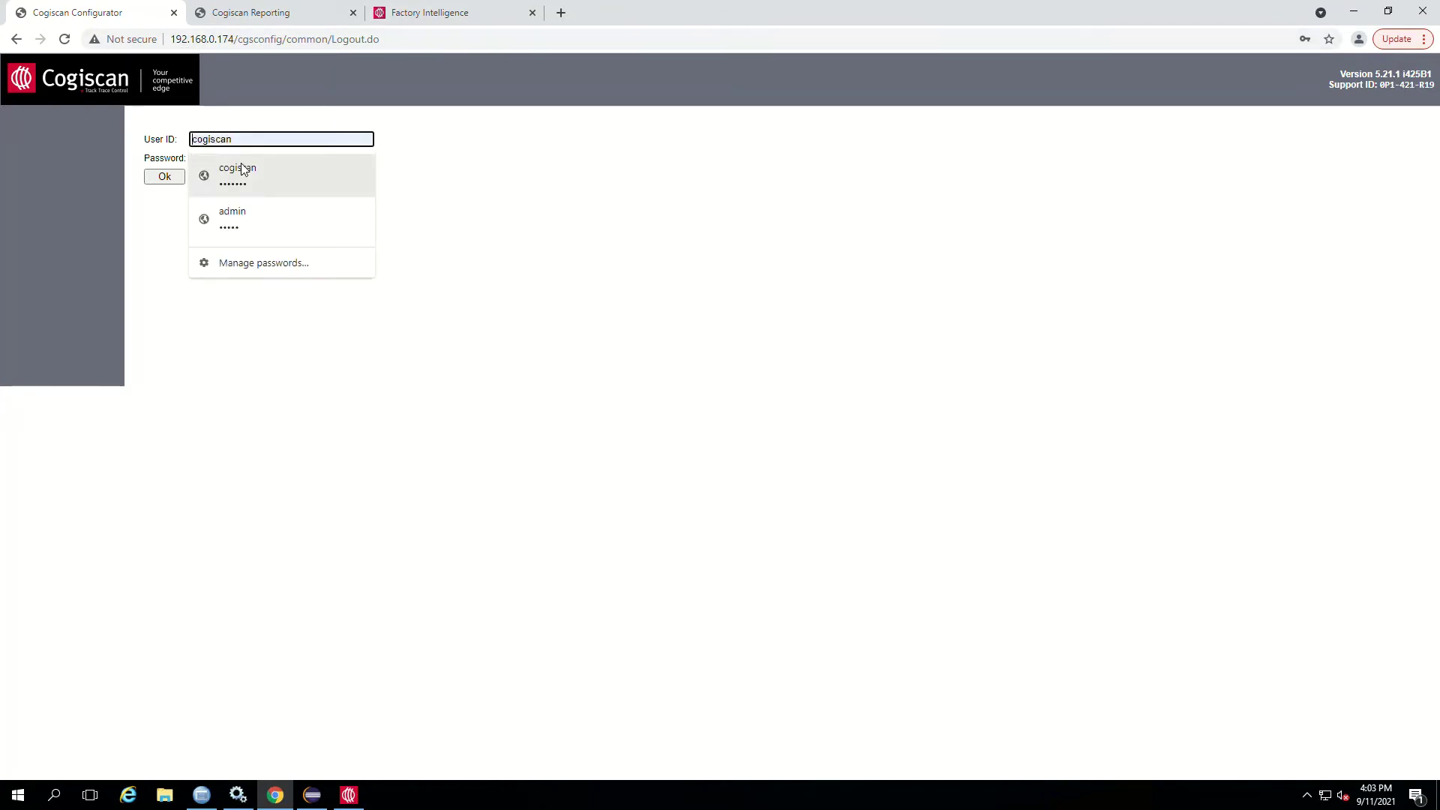
pyautogui.click(238, 173)
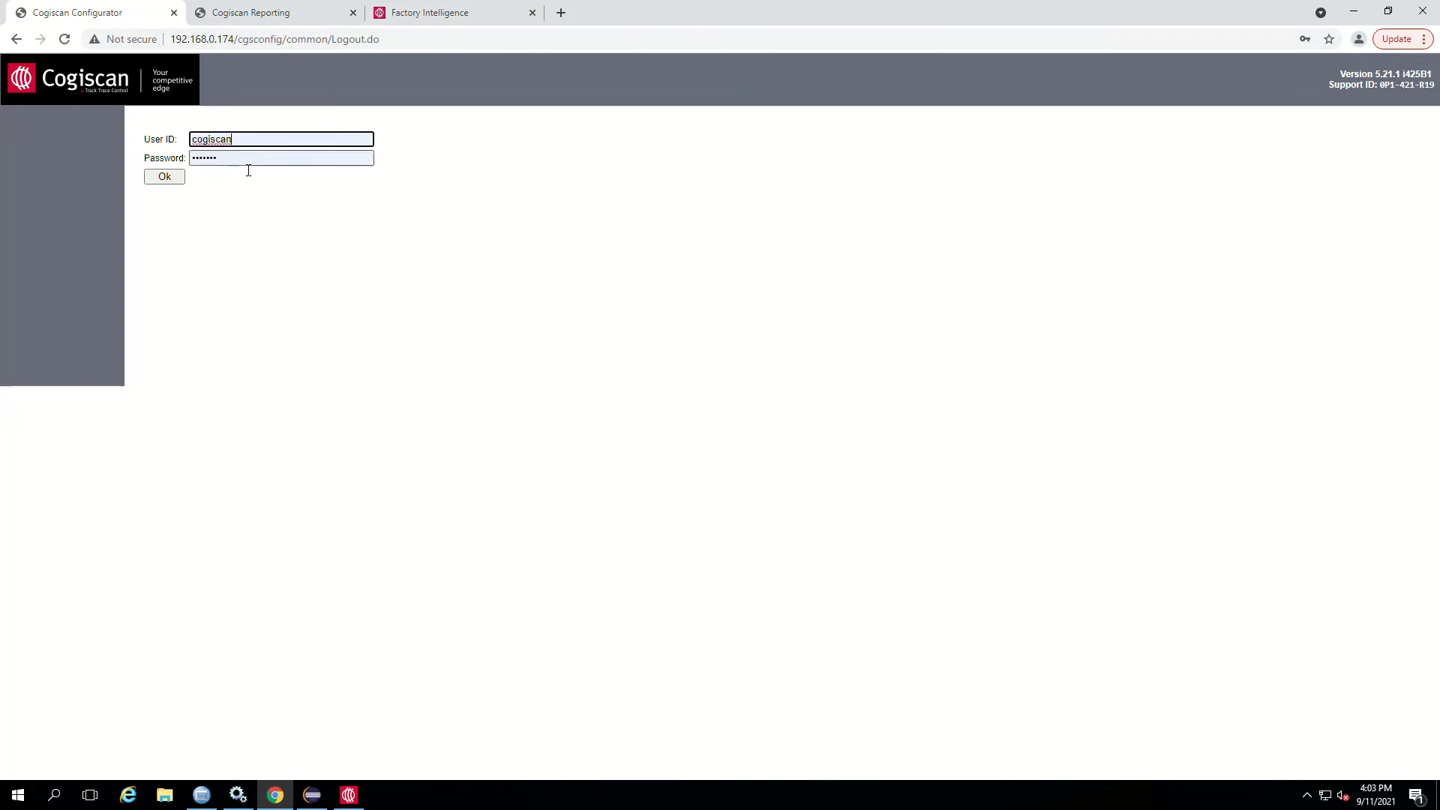
pyautogui.click(165, 177)
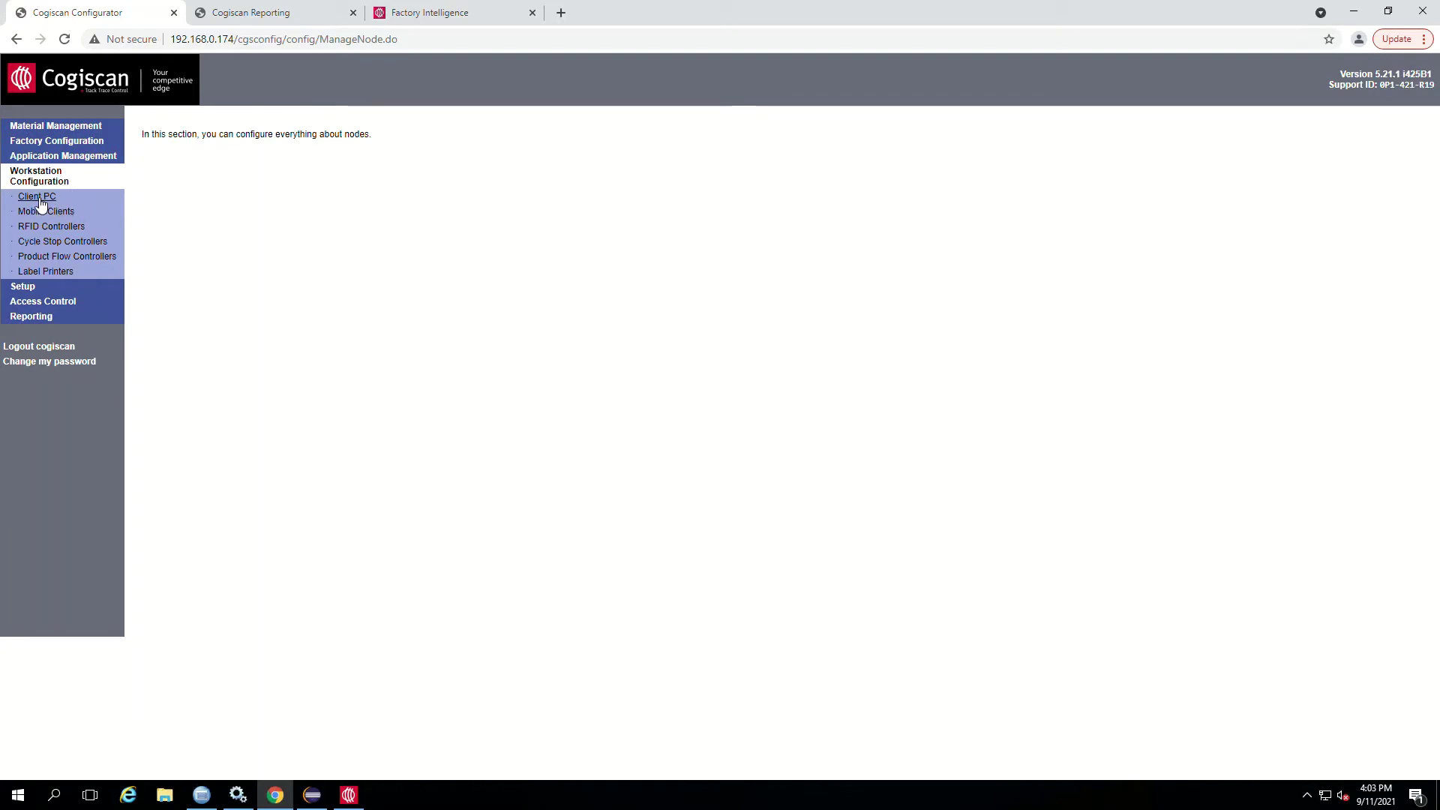
# Step: View the existing client PCs under Workstation Configuration and the options of the Setup section
pyautogui.click(87, 199)
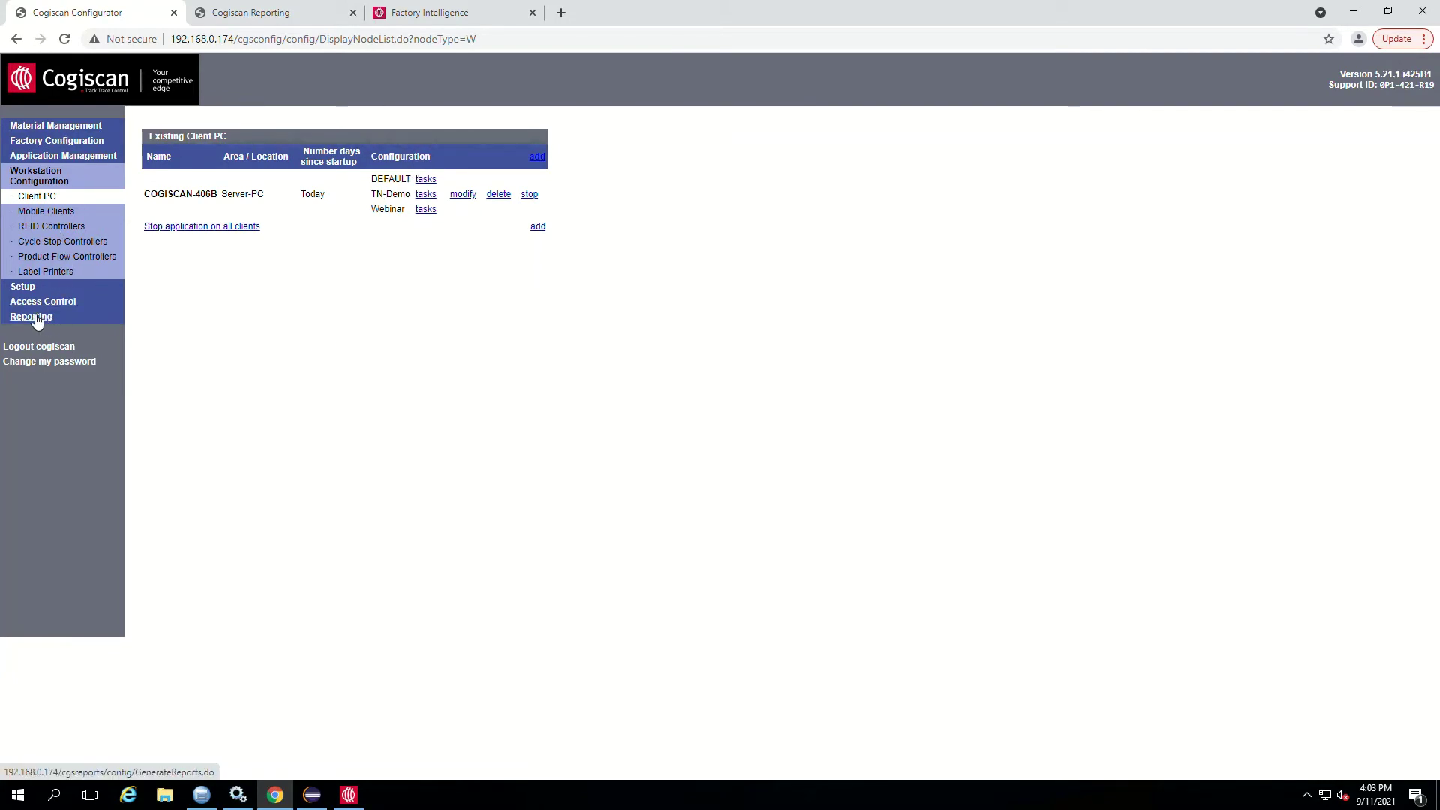
pyautogui.click(30, 287)
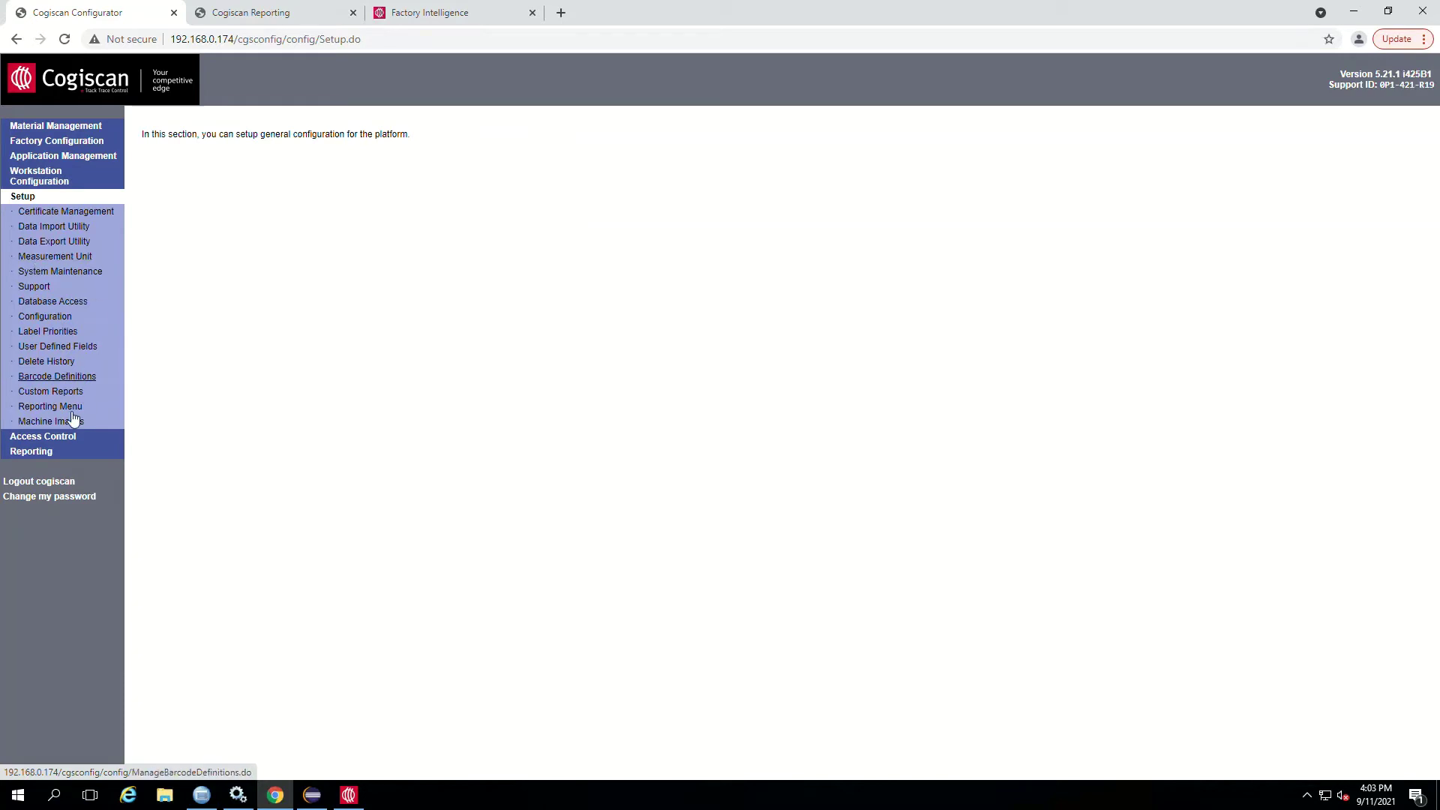
# Step: Open the Reporting login page, close the duplicate Cogiscan Reporting page and return to the Configurator
pyautogui.click(30, 451)
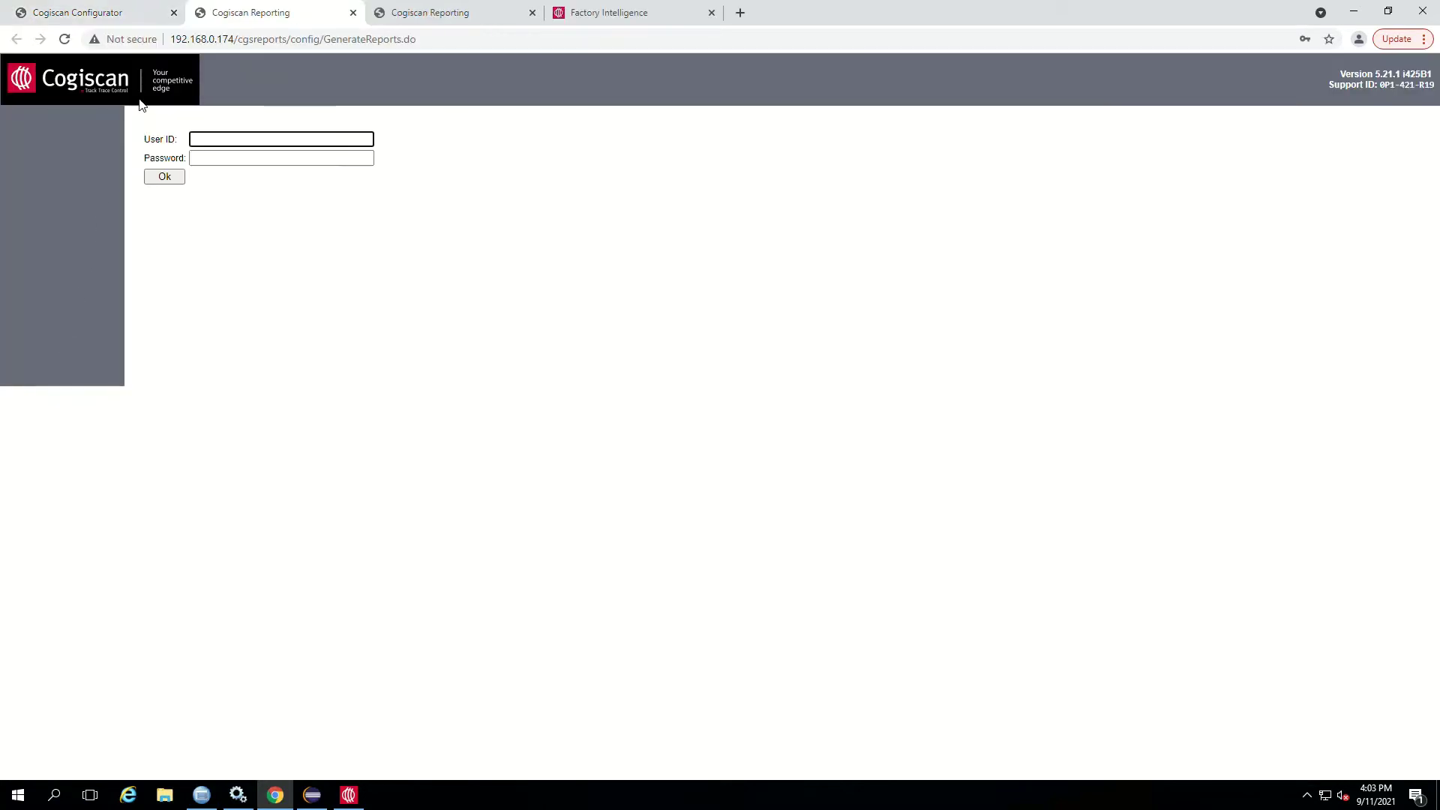
pyautogui.click(532, 12)
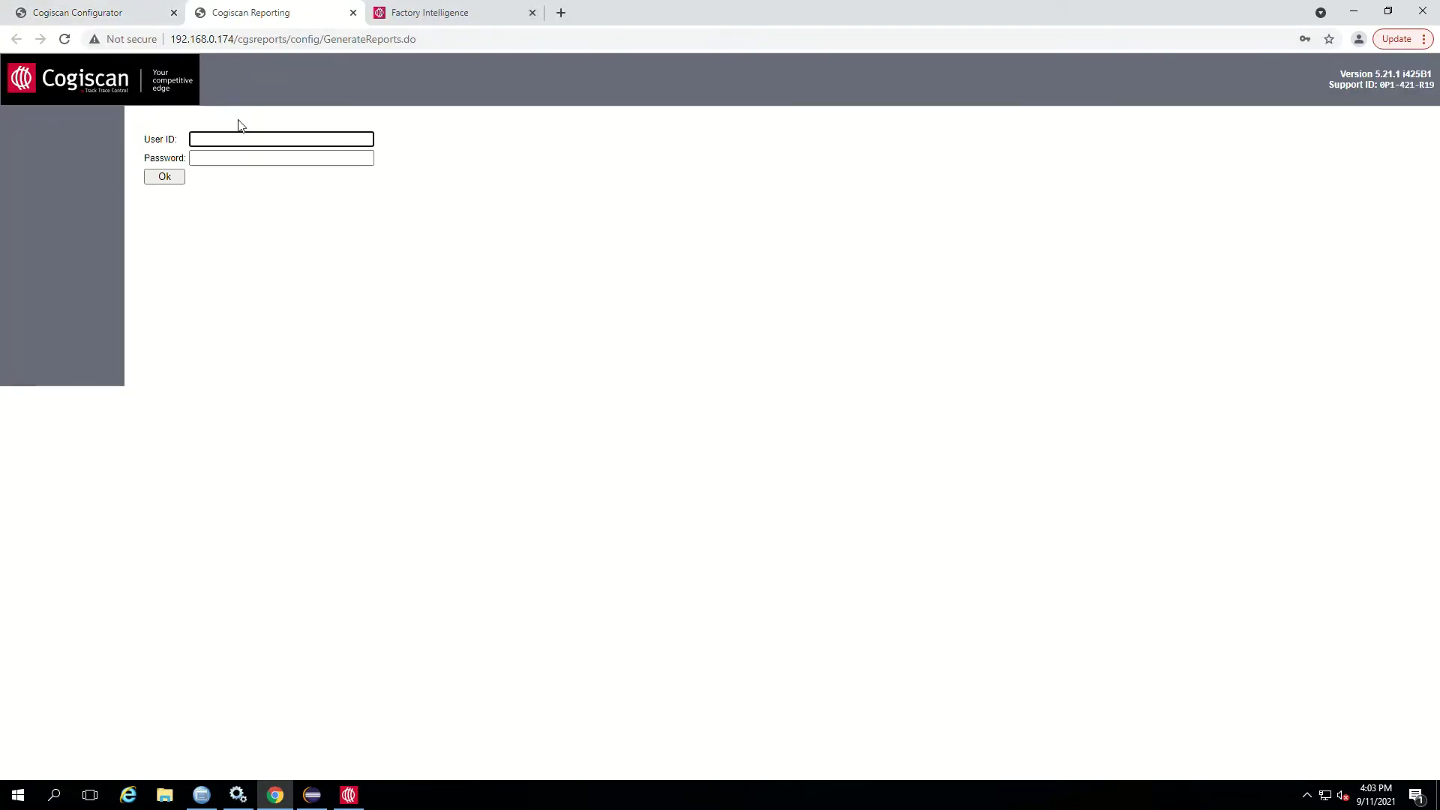
pyautogui.click(105, 12)
# Step: Look through the Material Management options for products, components and consumables
pyautogui.click(44, 129)
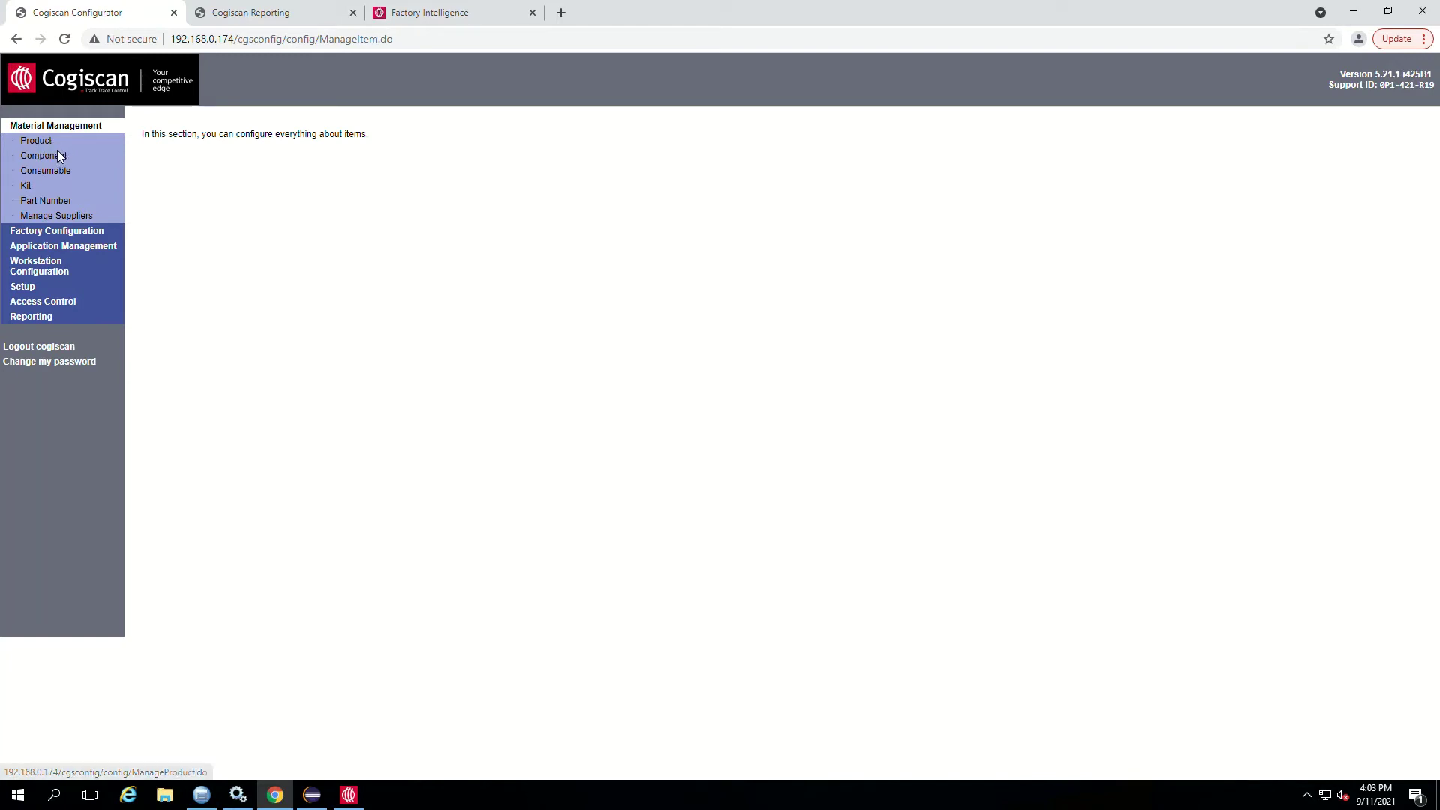
pyautogui.click(37, 144)
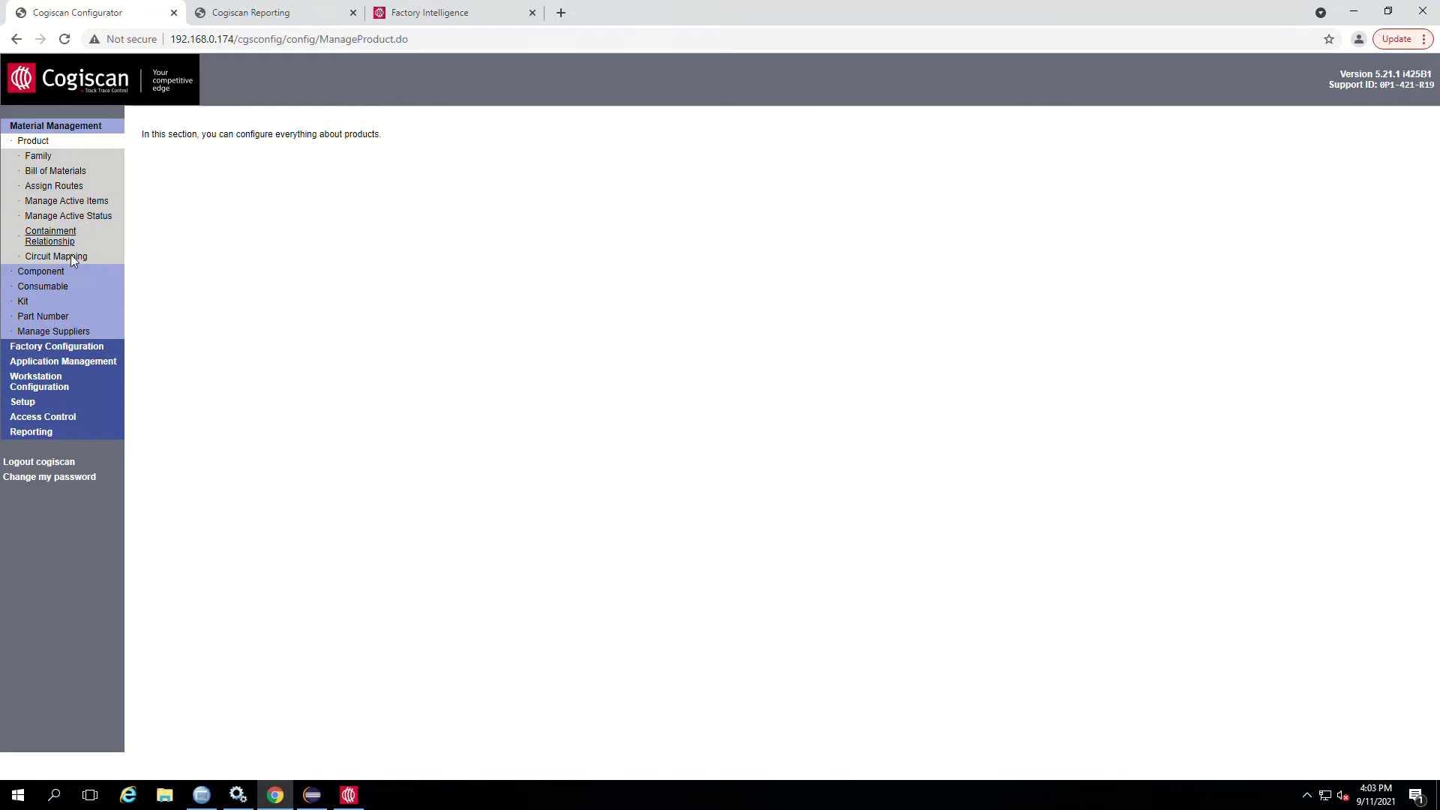
pyautogui.click(46, 275)
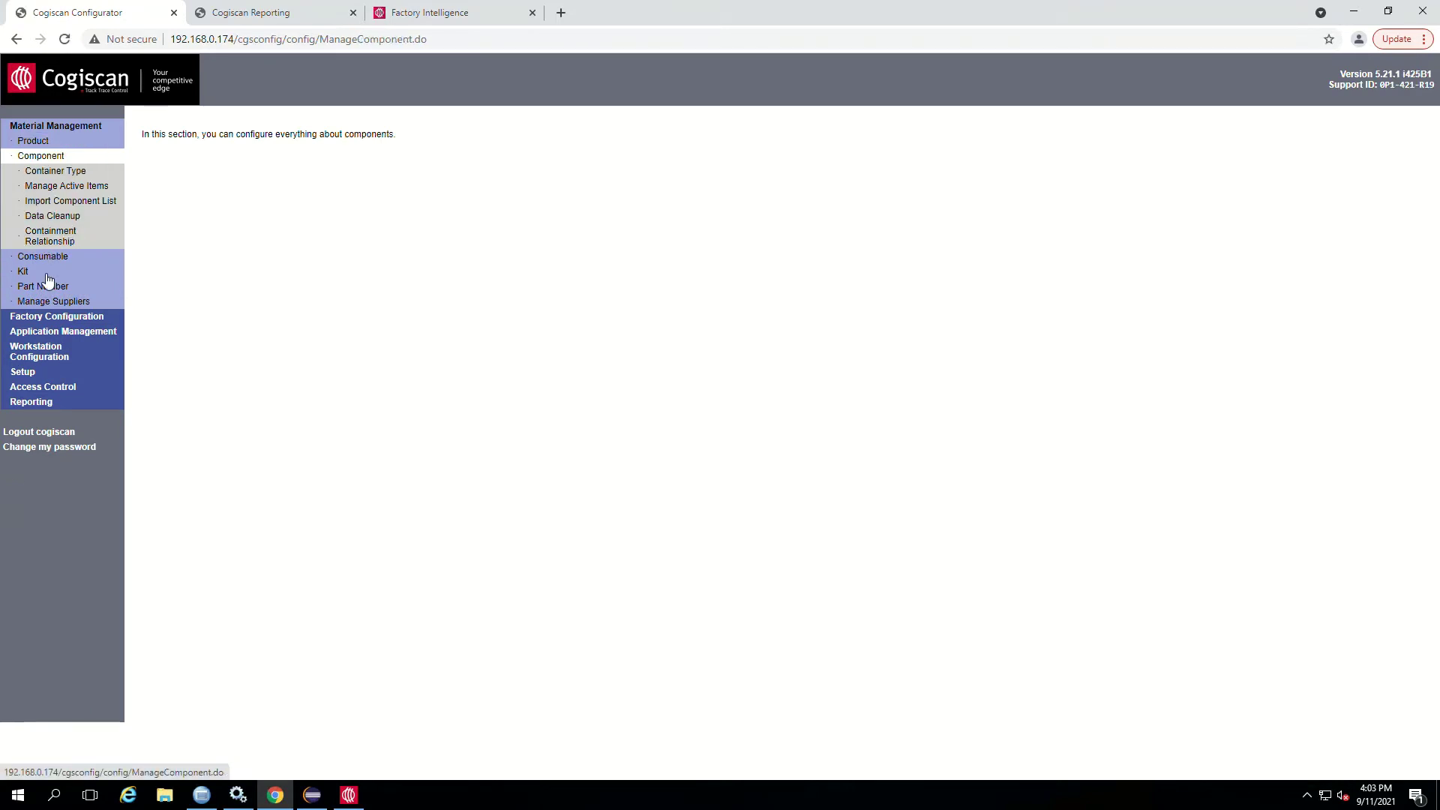
pyautogui.click(43, 260)
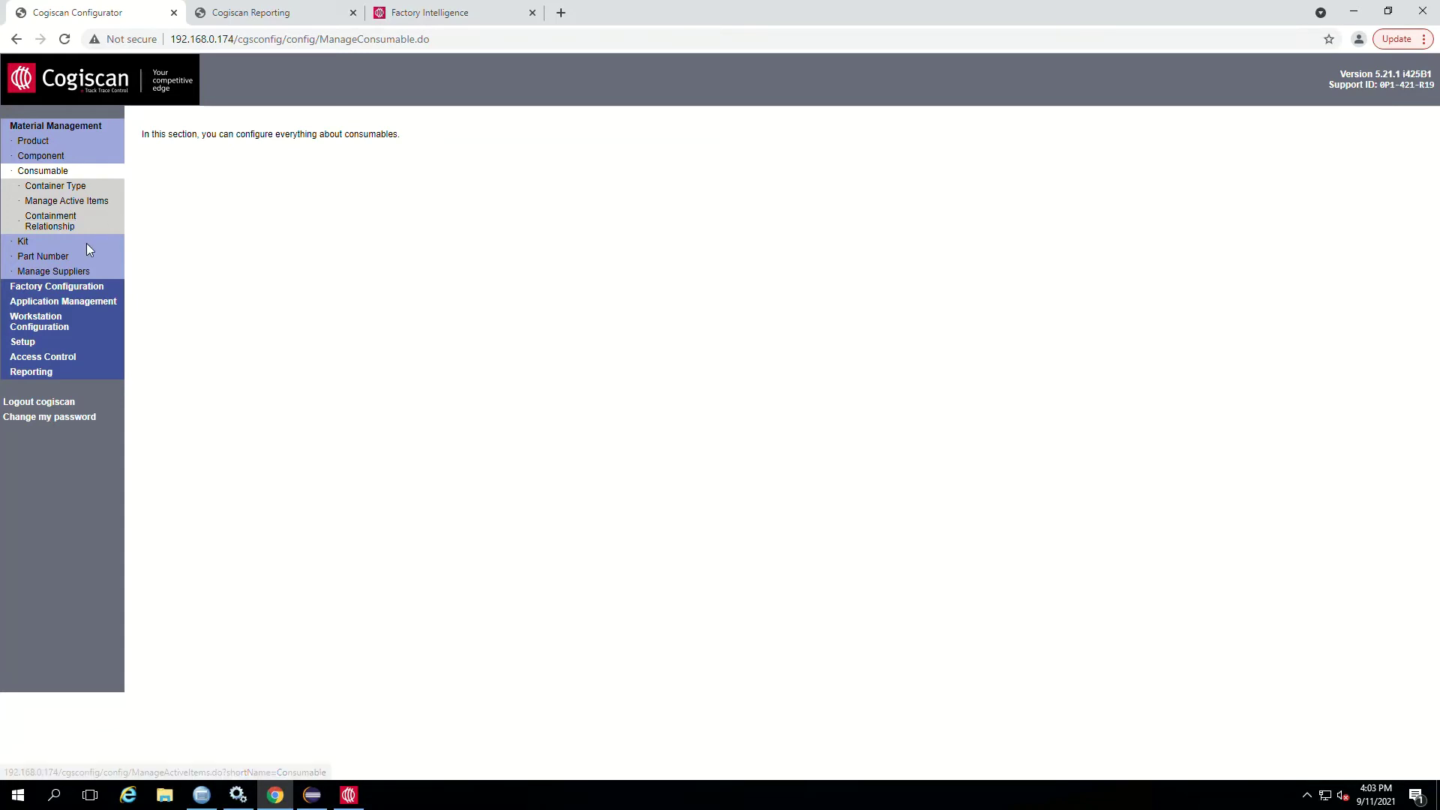
# Step: List all generic equipment machines of every brand in the Factory Configuration section
pyautogui.click(59, 286)
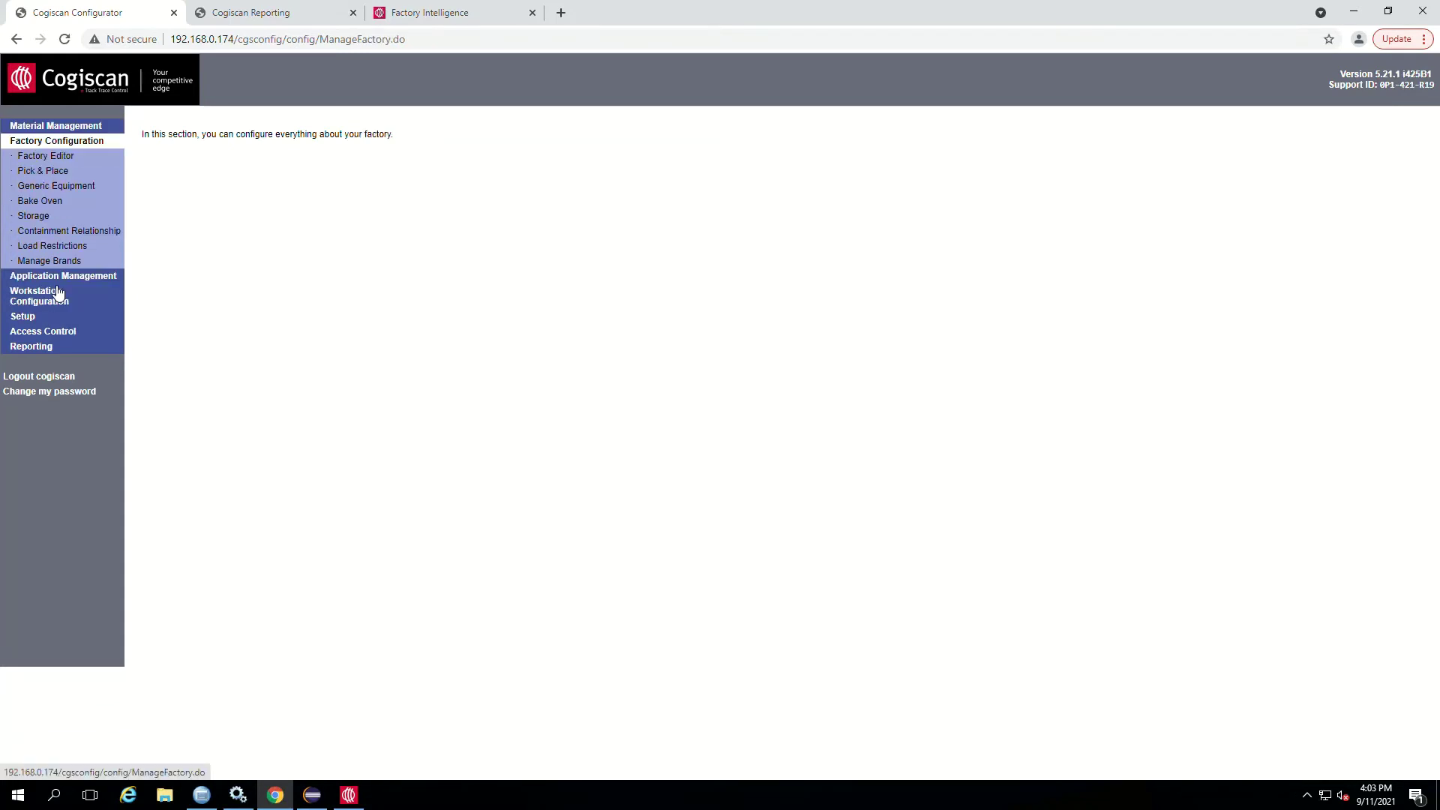
pyautogui.click(43, 187)
pyautogui.click(512, 184)
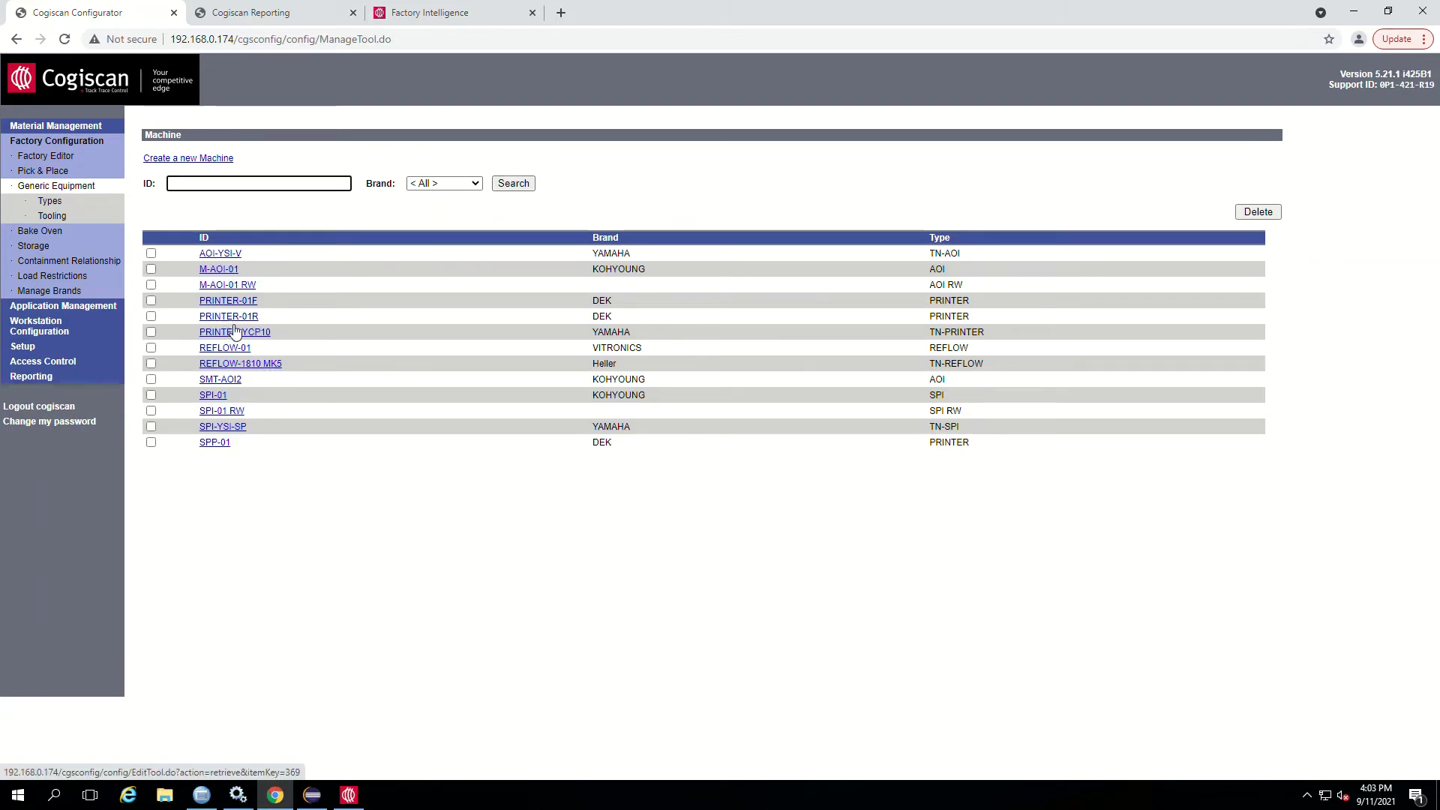
# Step: Open the MAIN route in the Route Control settings of Application Management to review its route steps
pyautogui.click(63, 305)
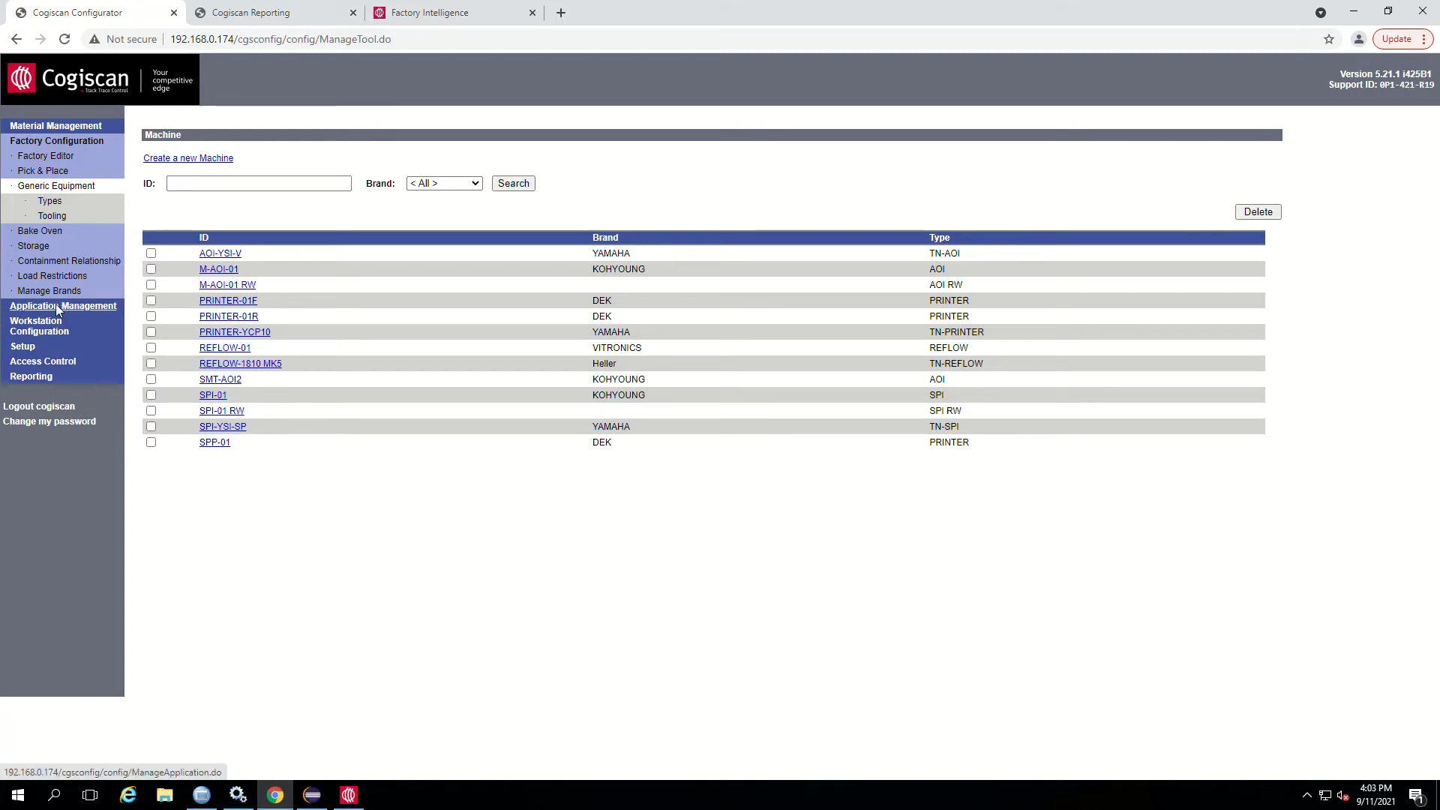
pyautogui.click(56, 186)
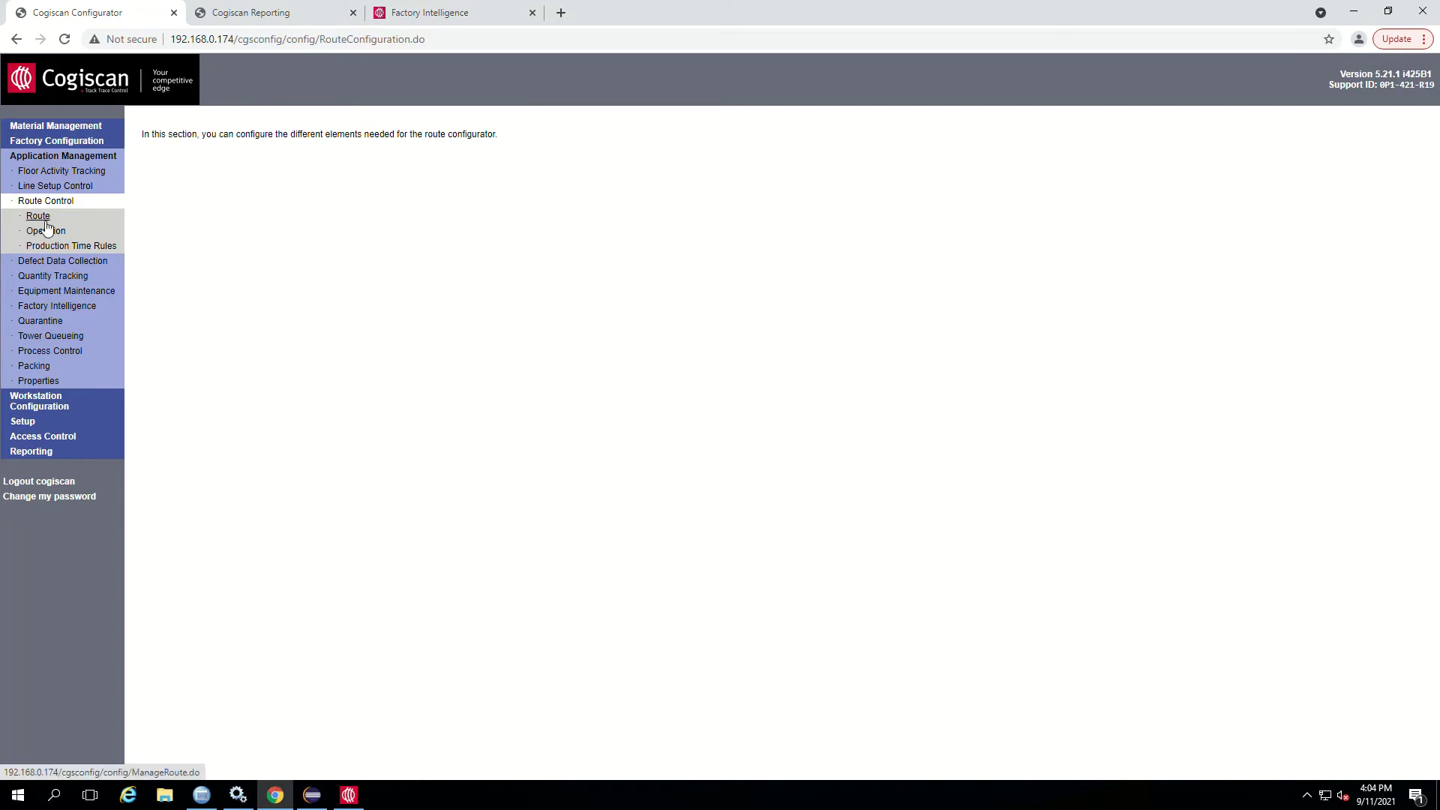
pyautogui.click(46, 223)
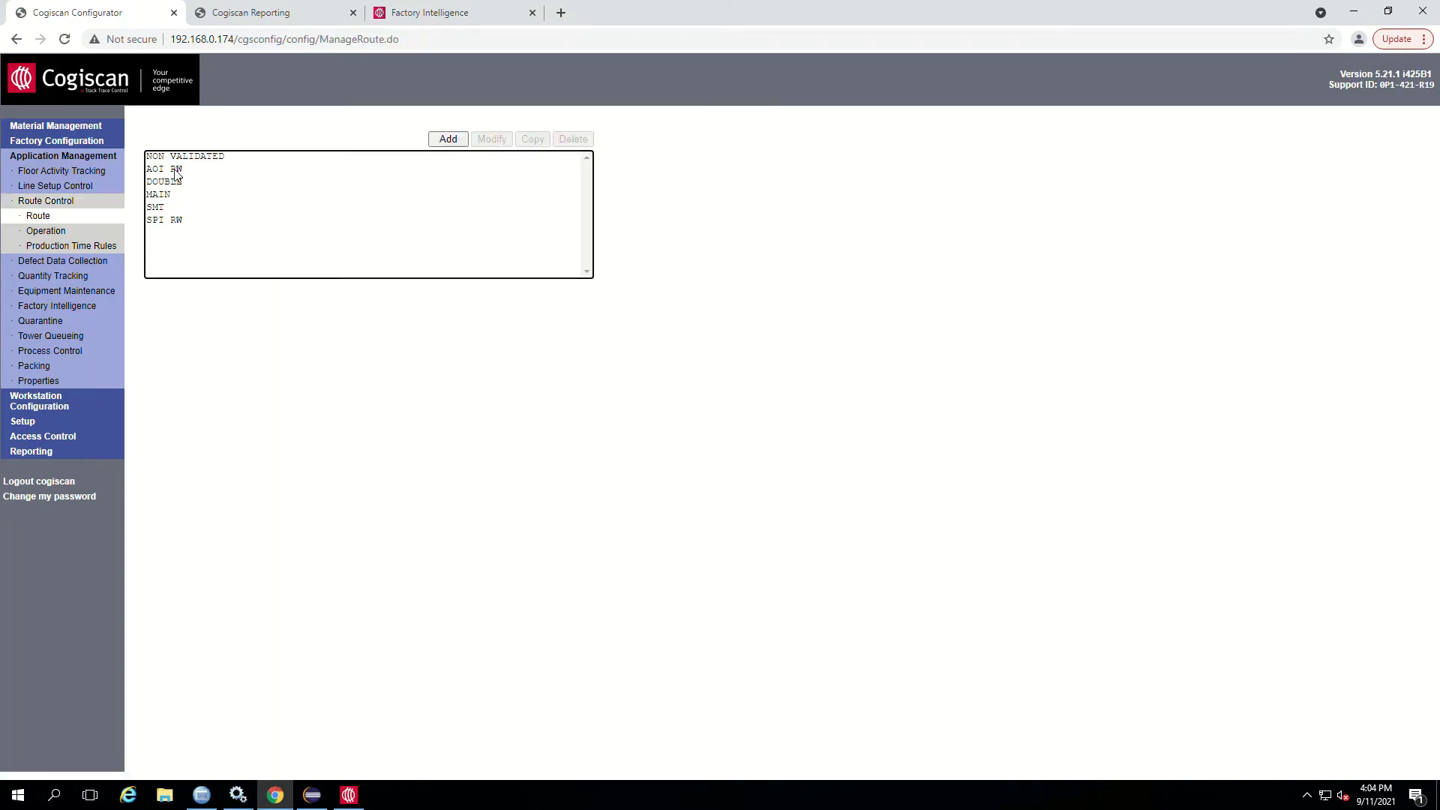
pyautogui.click(166, 195)
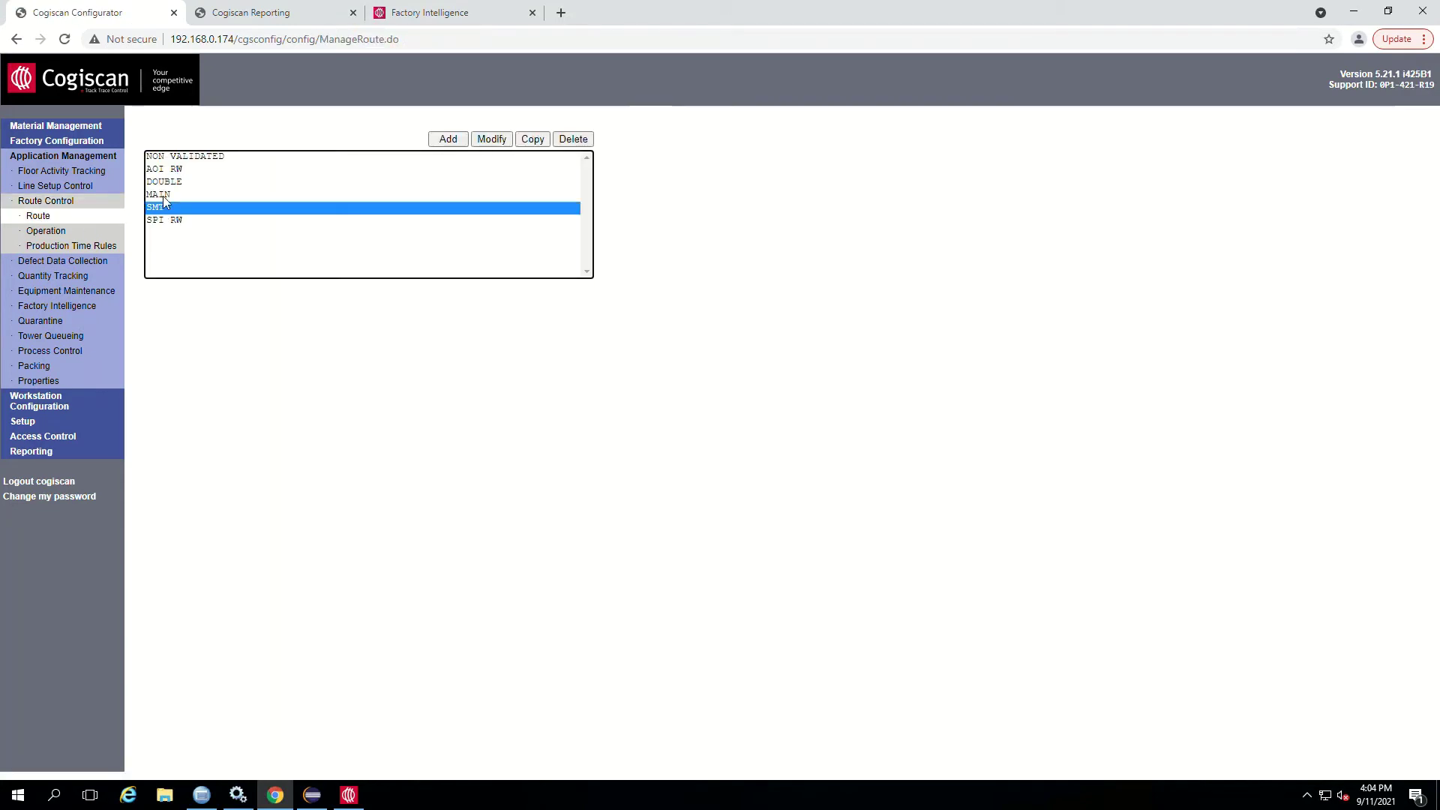
pyautogui.click(491, 140)
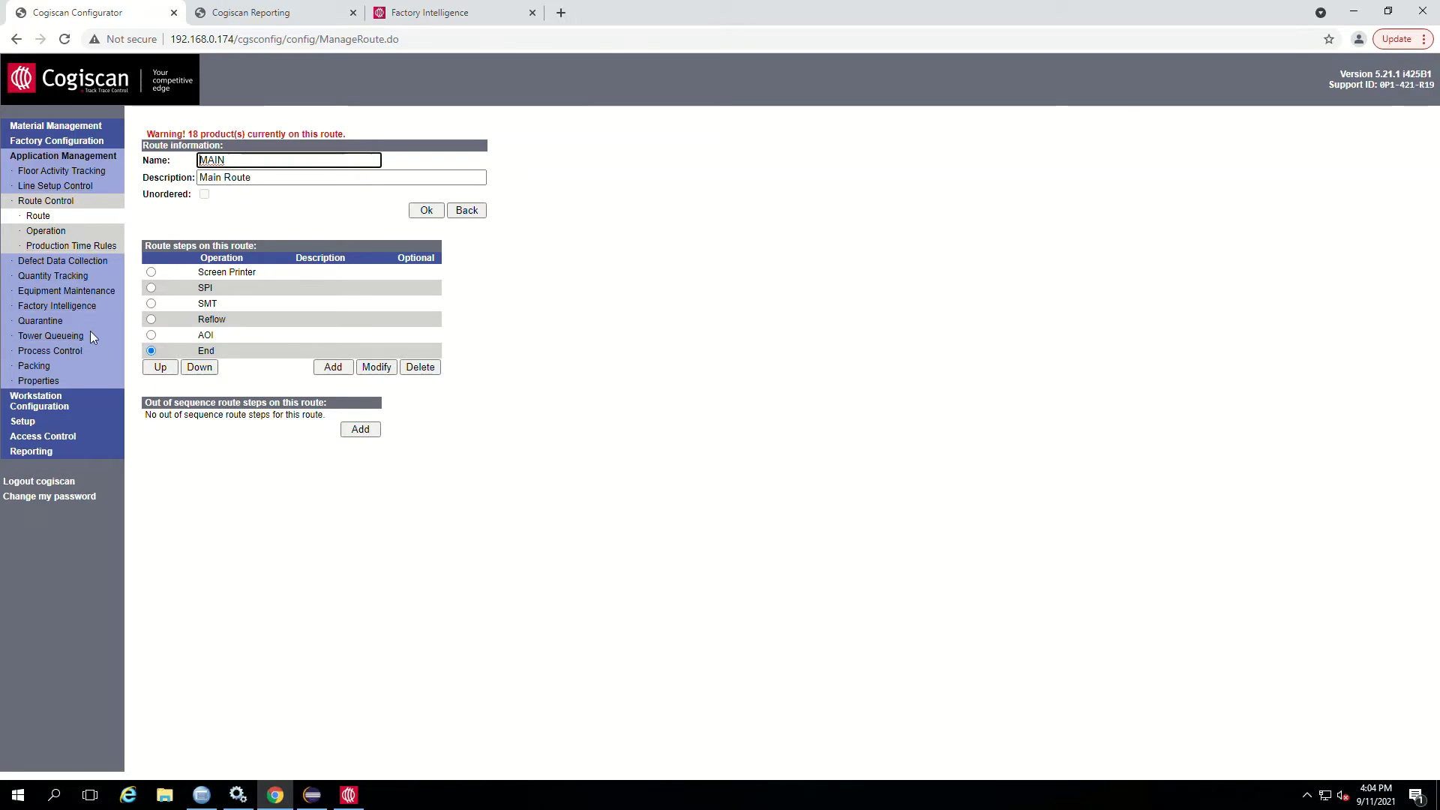
# Step: View the Workstation Configuration options and the machine license assignments in Certificate Management under Setup
pyautogui.click(43, 402)
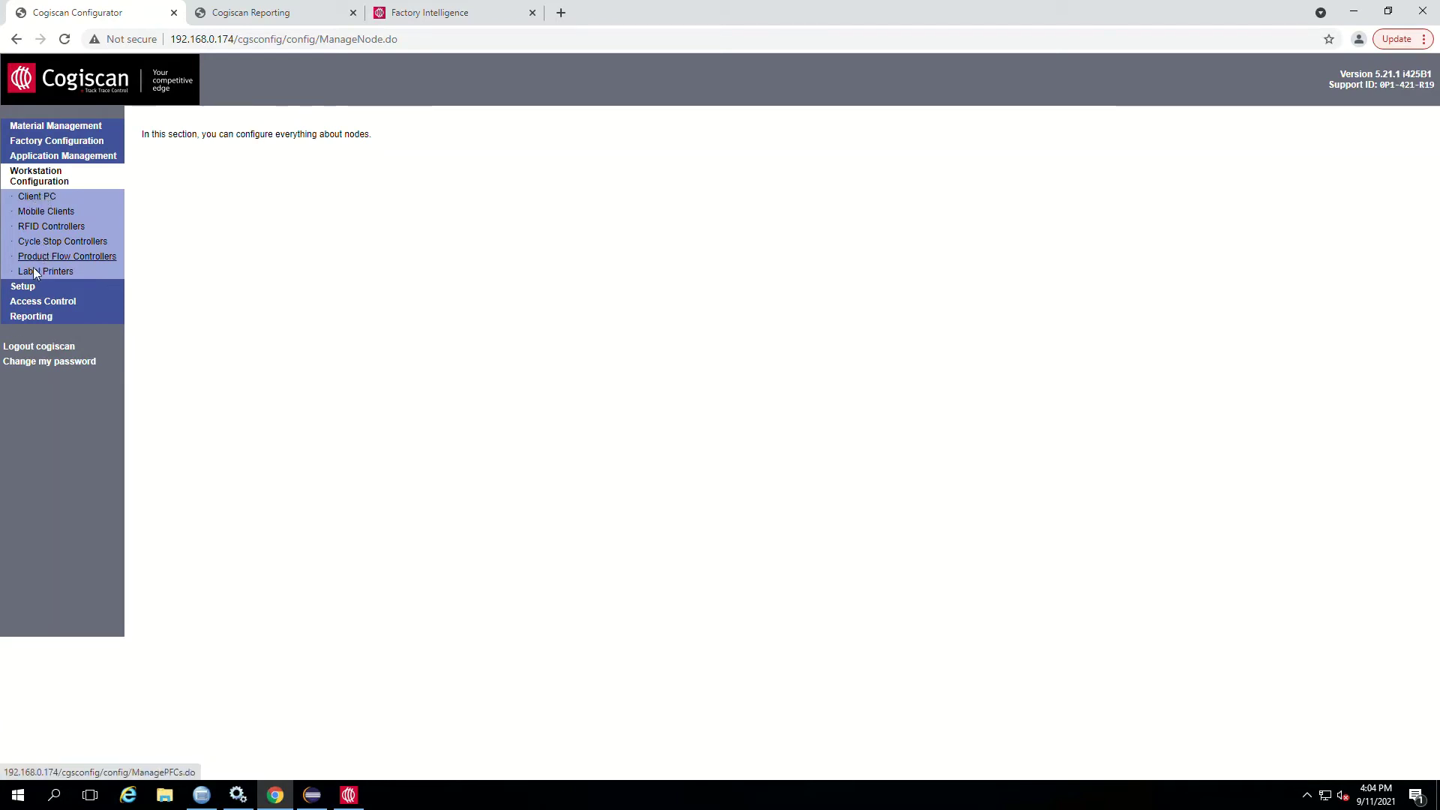
pyautogui.click(28, 287)
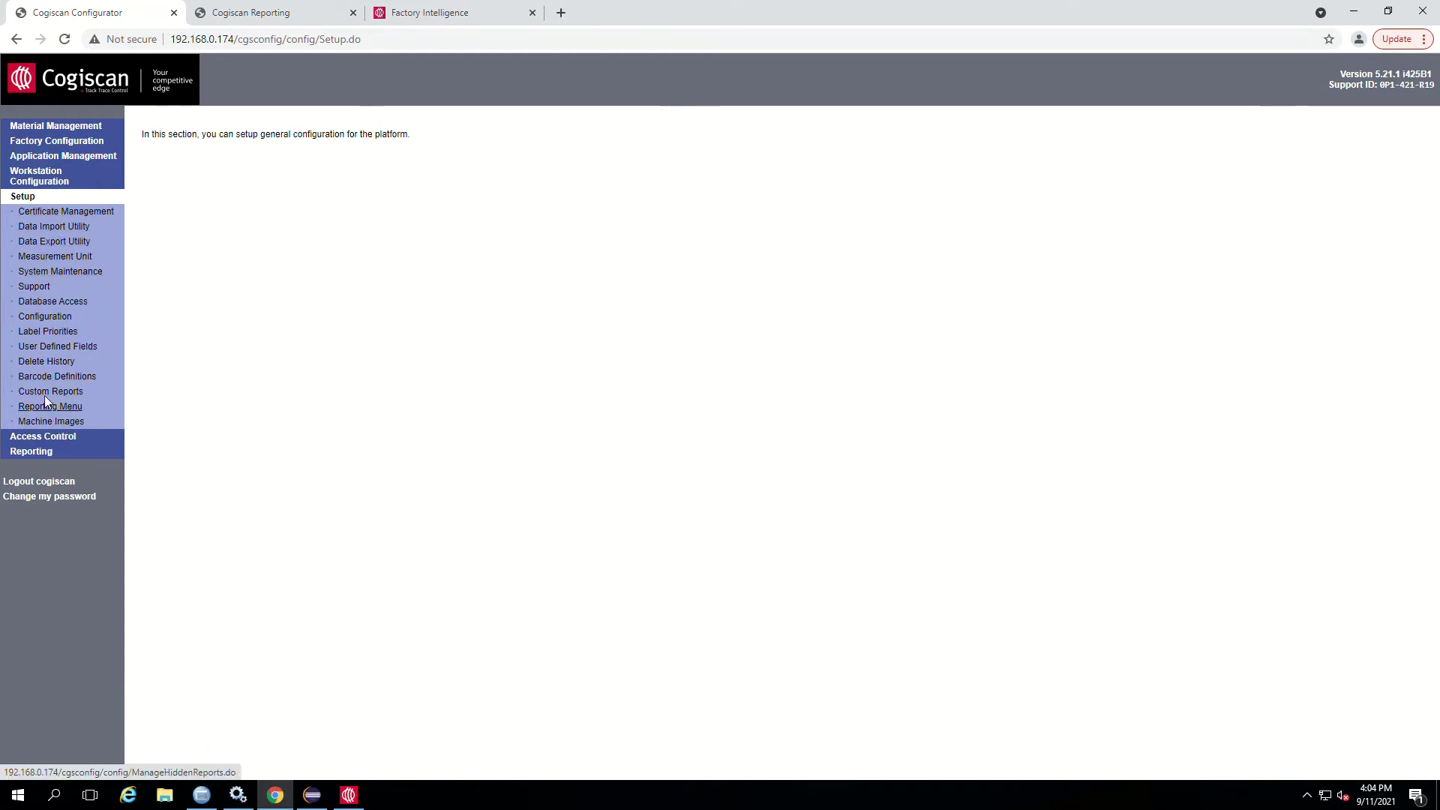
pyautogui.click(51, 213)
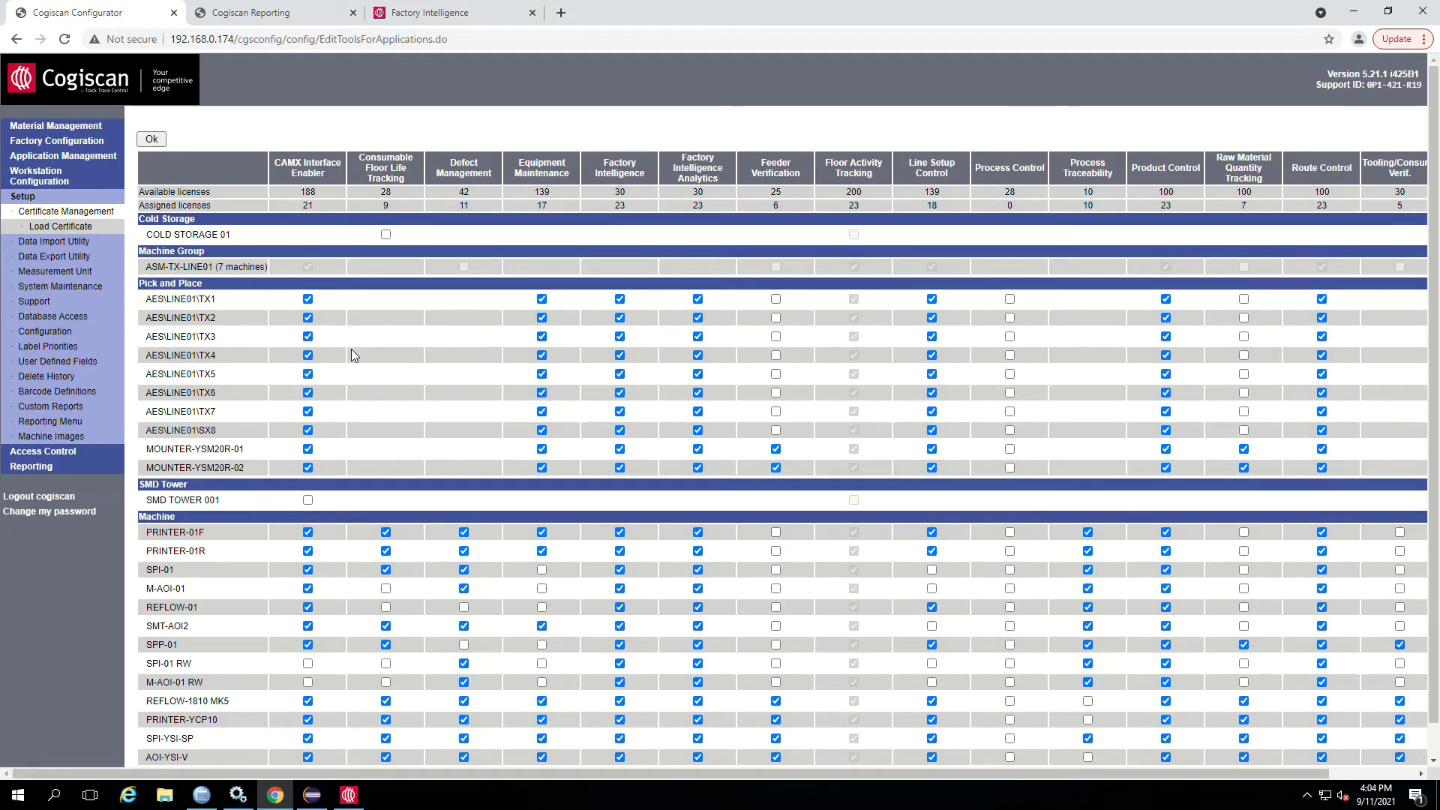
pyautogui.click(256, 12)
pyautogui.click(255, 140)
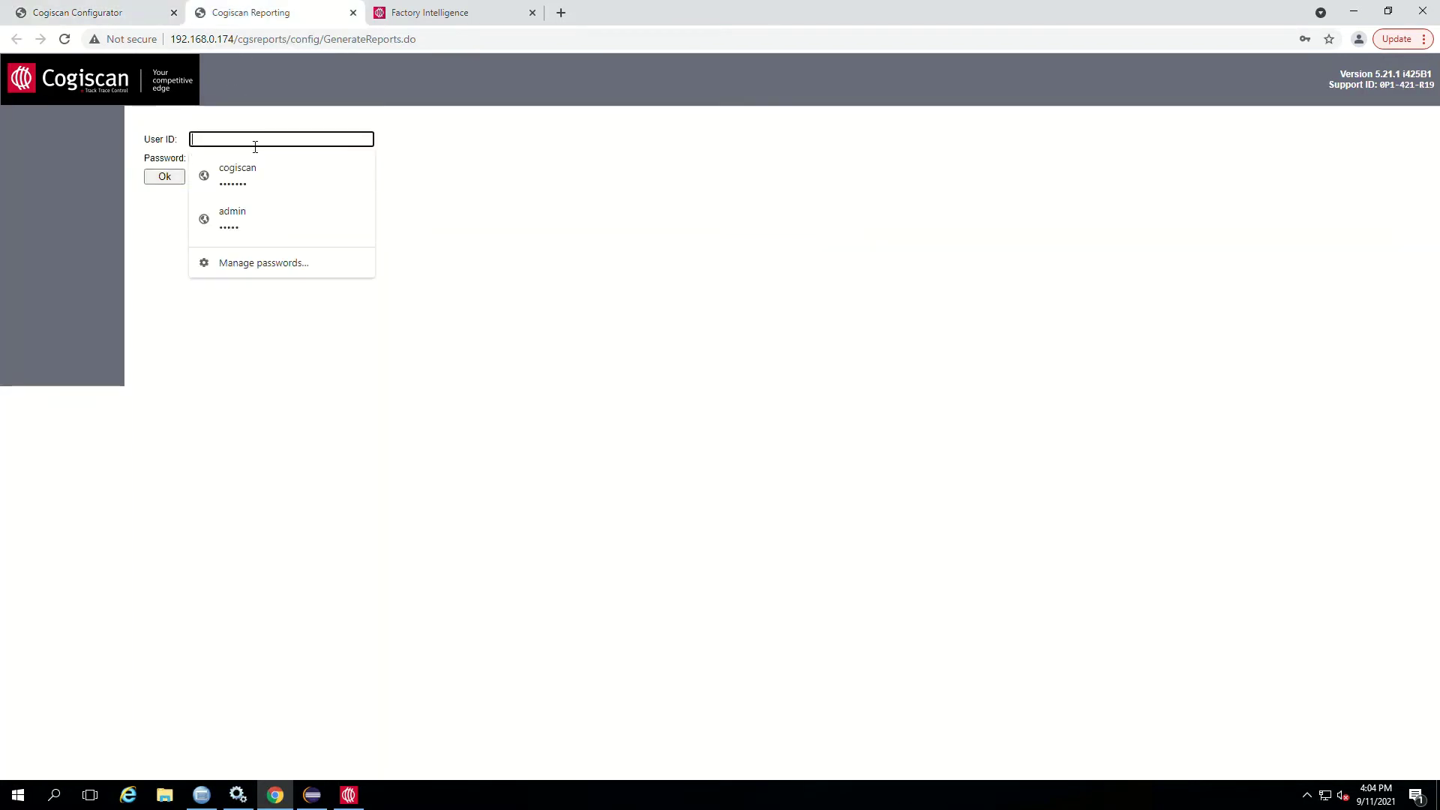
pyautogui.click(257, 118)
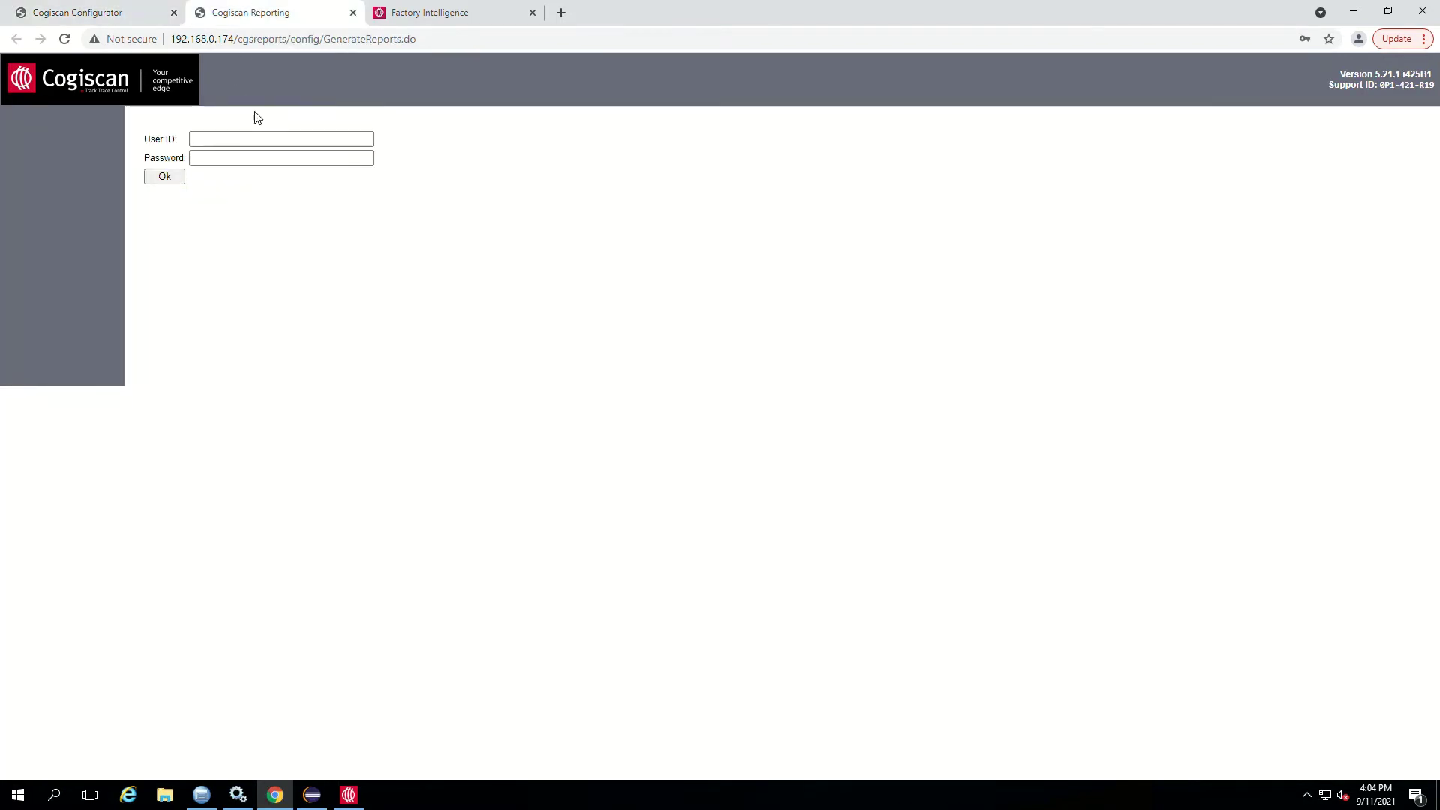
# Step: Return to the Configurator and open the Access Control section to view its Users and Roles options
pyautogui.click(116, 12)
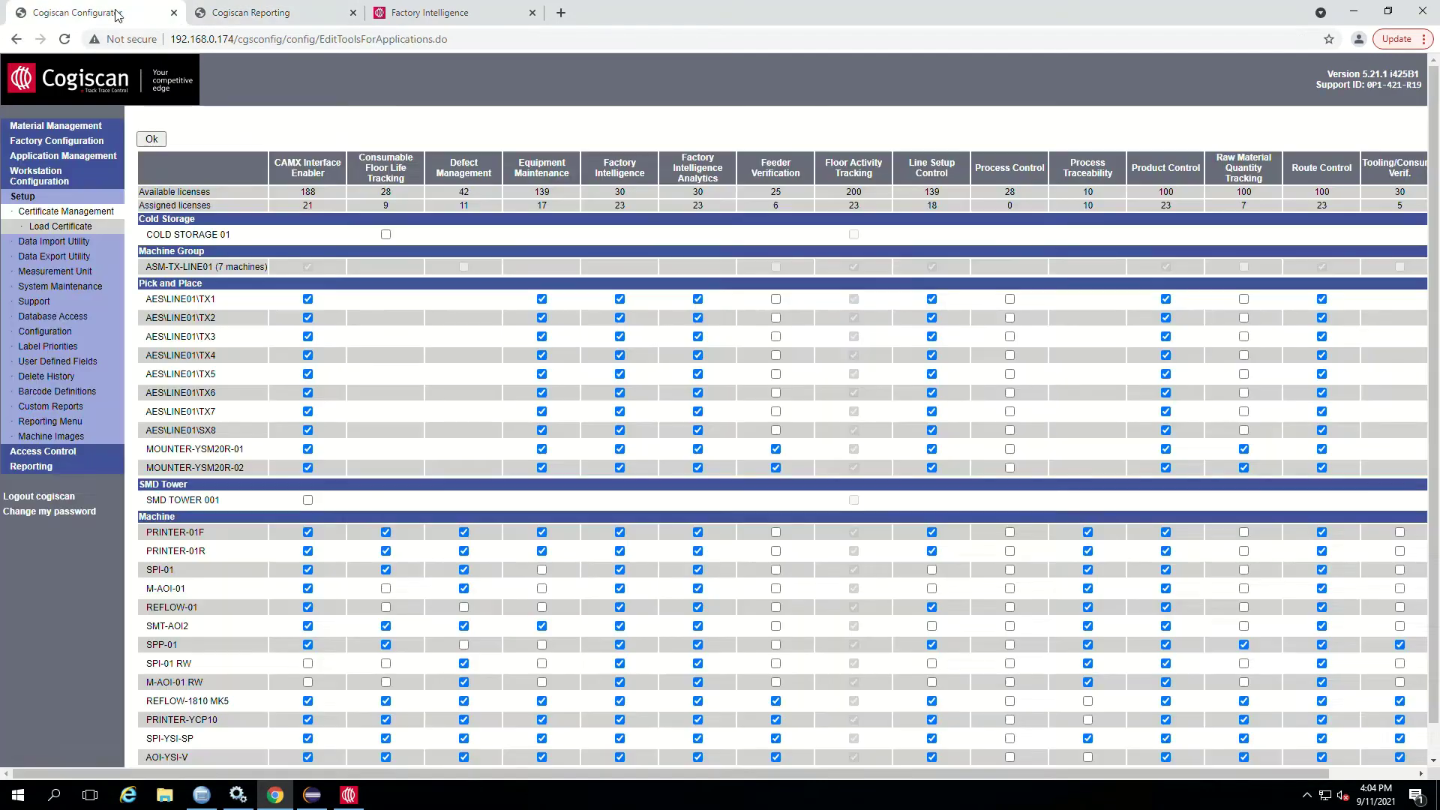
pyautogui.click(34, 454)
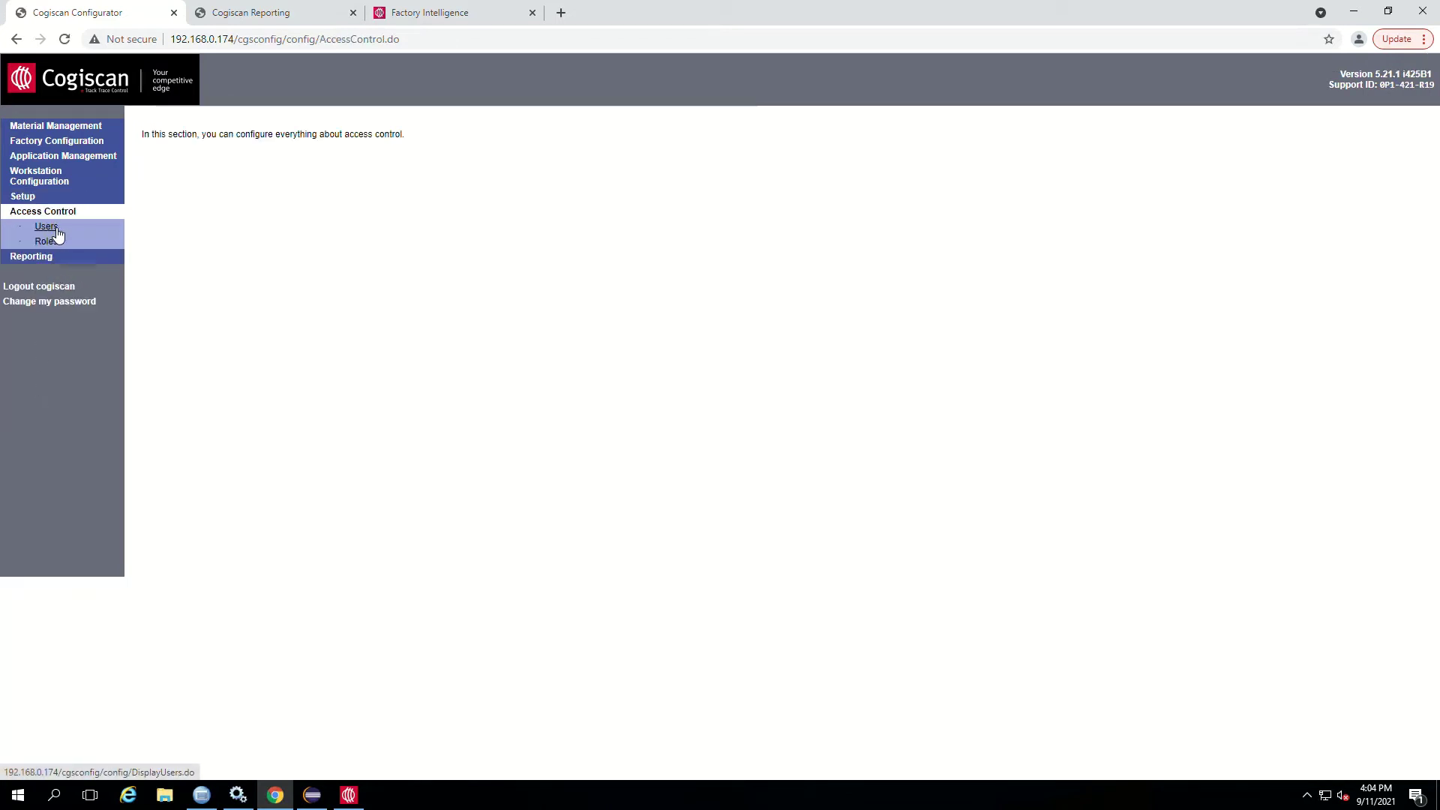
# Step: Switch to Cogiscan Reporting and sign in with the saved cogiscan user ID and its account password
pyautogui.click(251, 15)
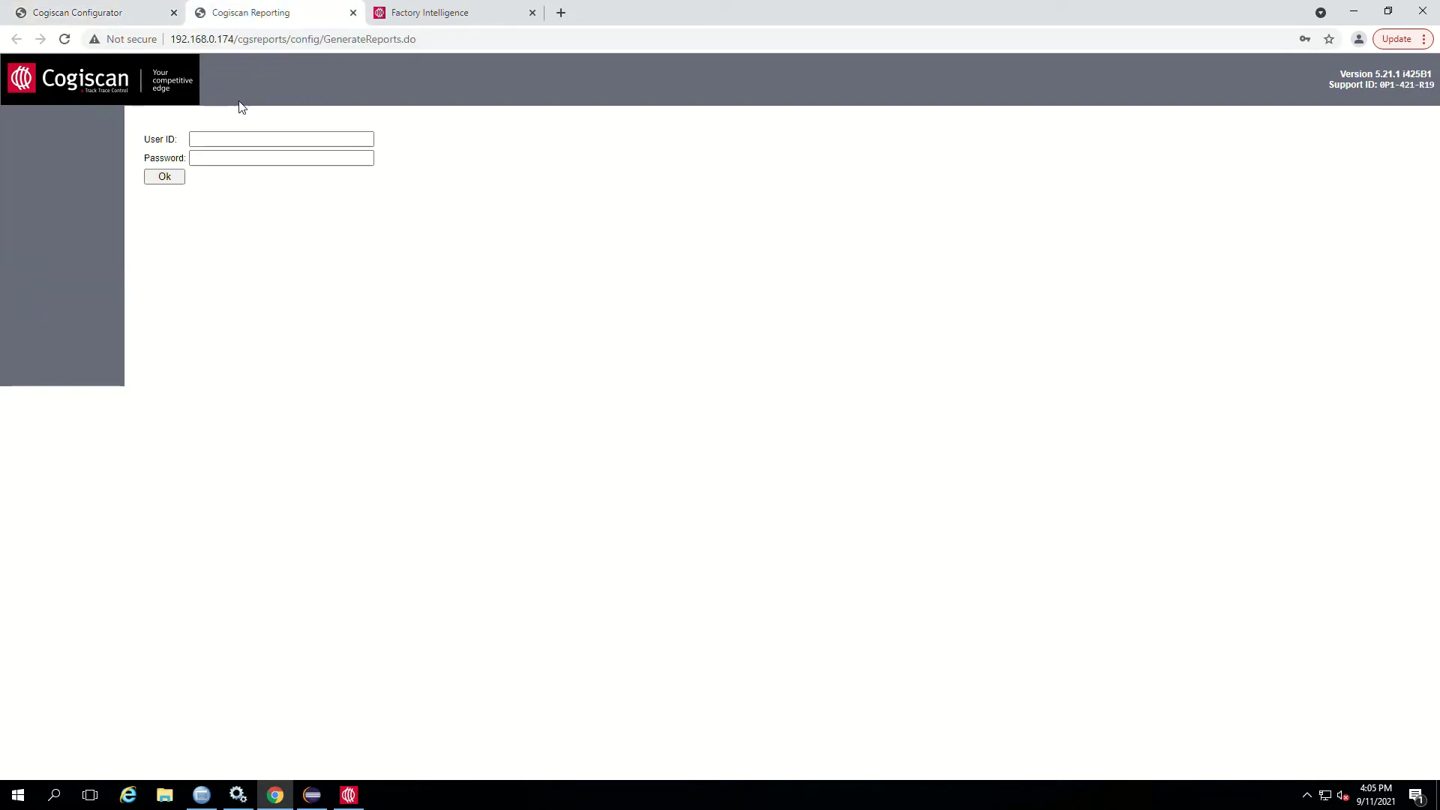
pyautogui.click(234, 141)
pyautogui.click(234, 167)
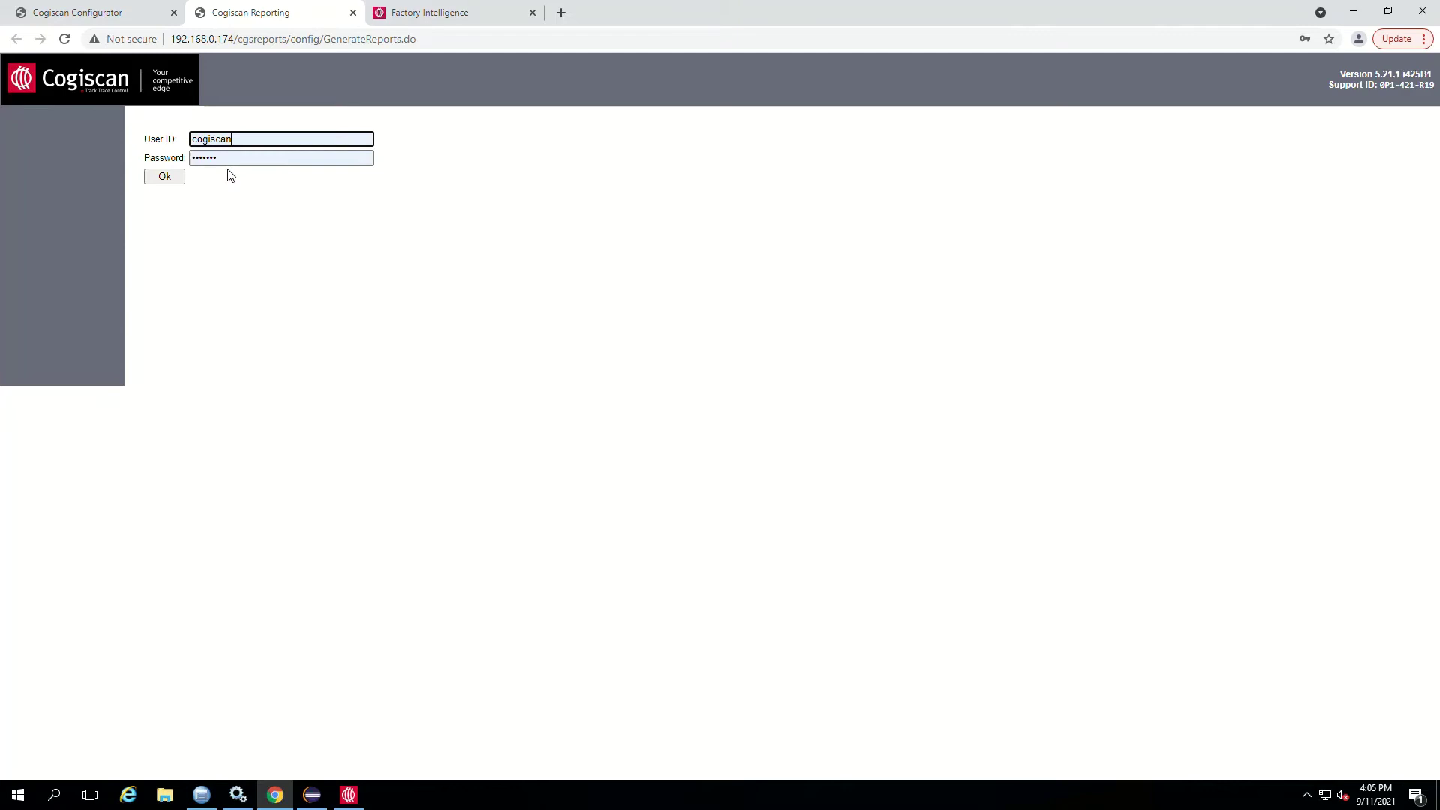
pyautogui.click(149, 181)
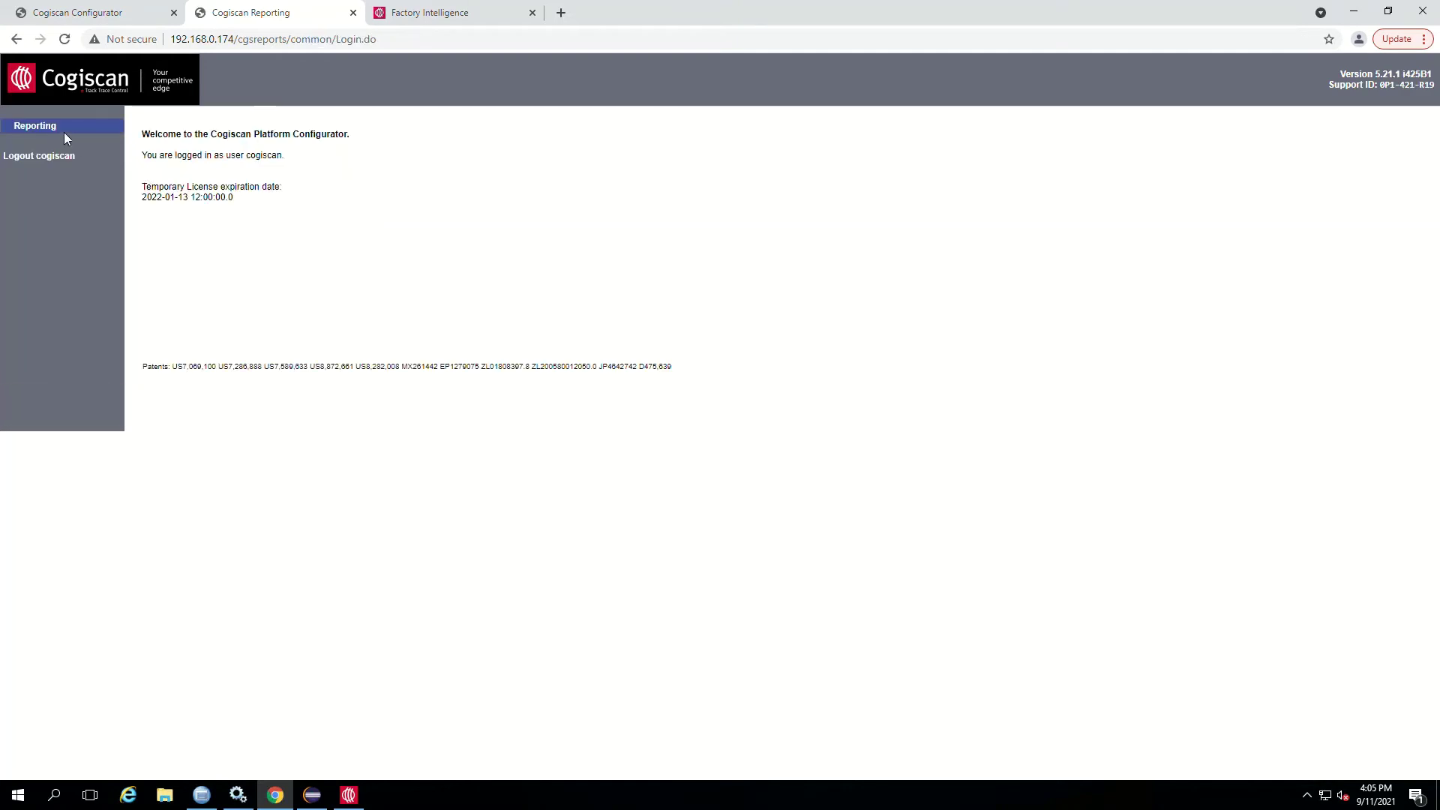
# Step: Open the Reporting section and list all work orders in the Work Order WIP Report without any search filter
pyautogui.click(51, 127)
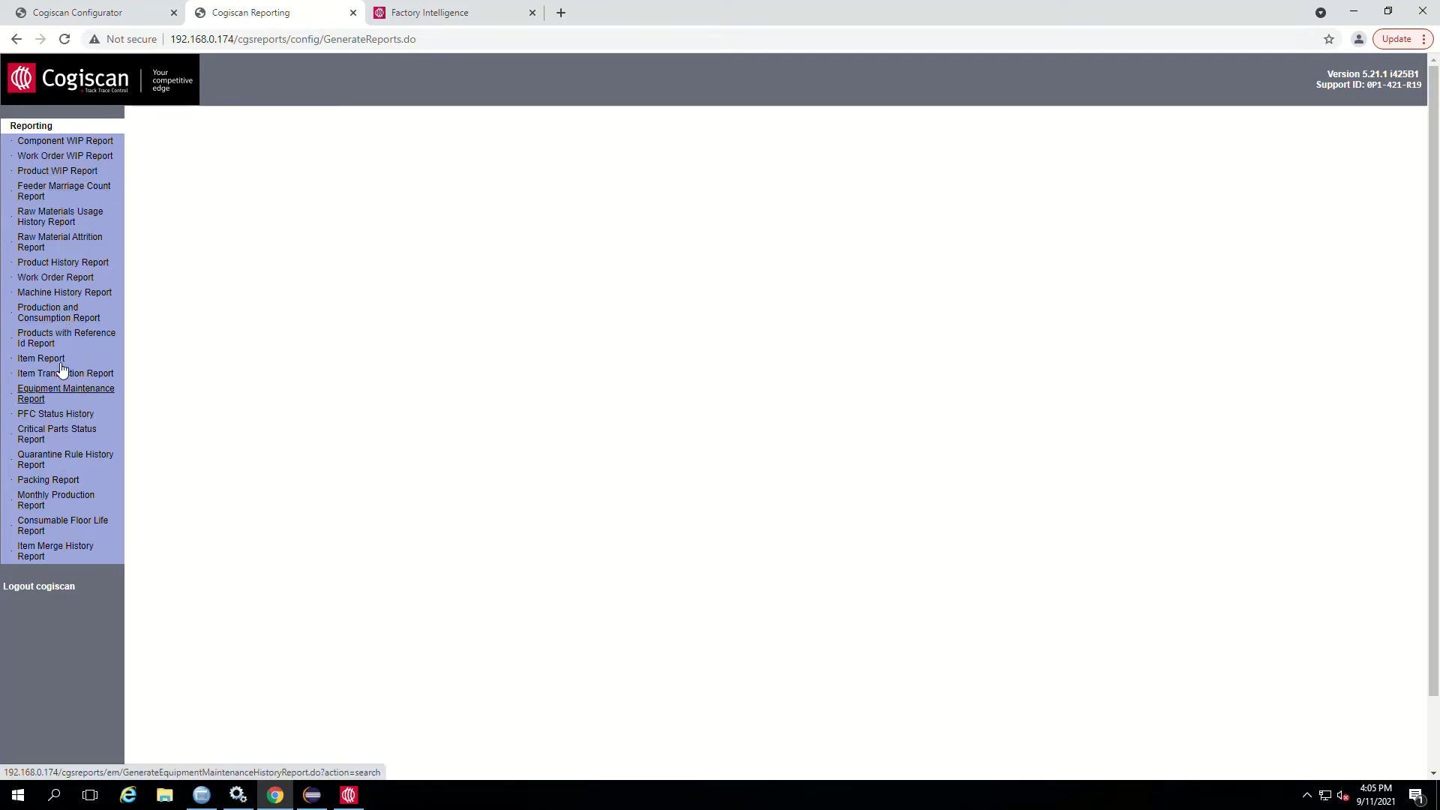
pyautogui.click(62, 158)
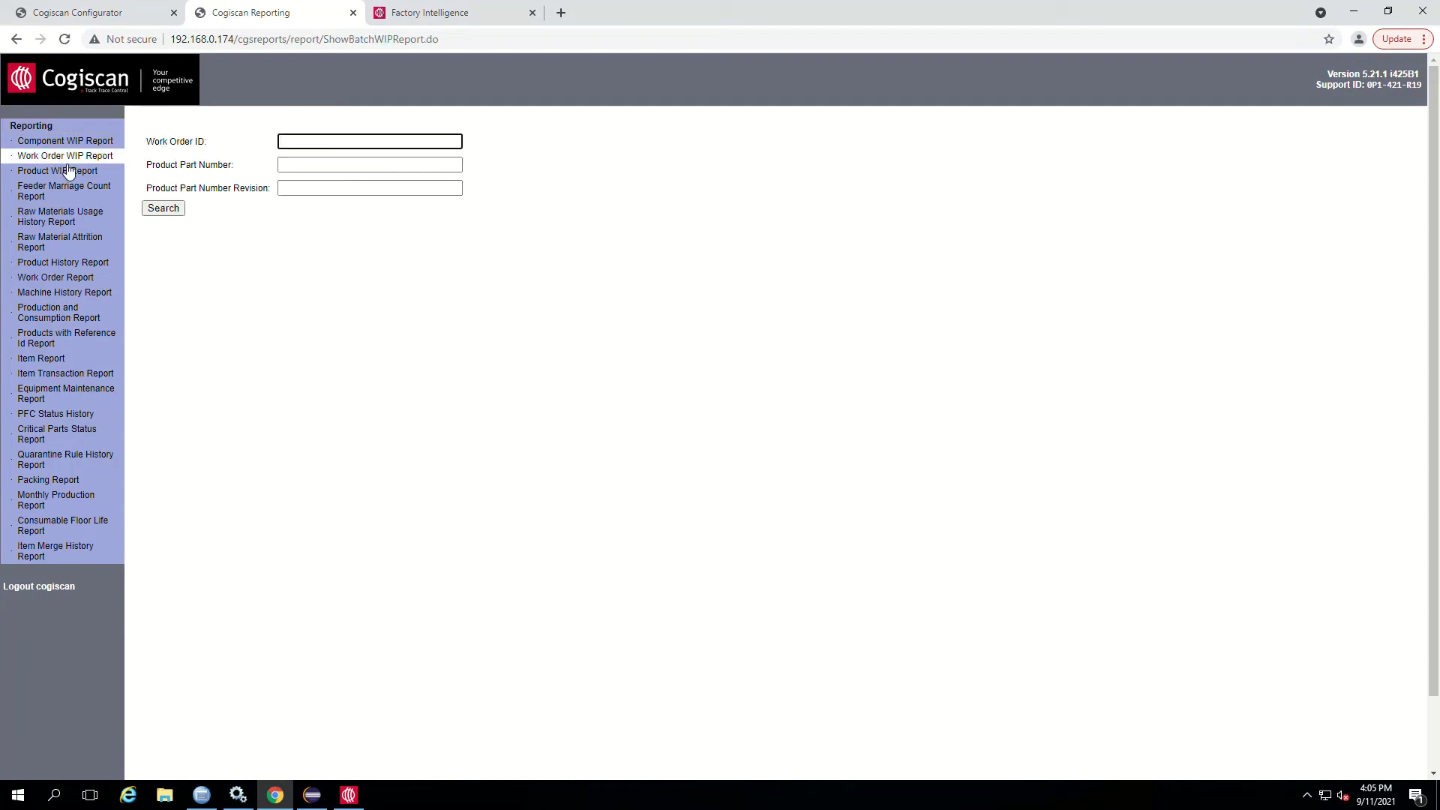
pyautogui.click(163, 209)
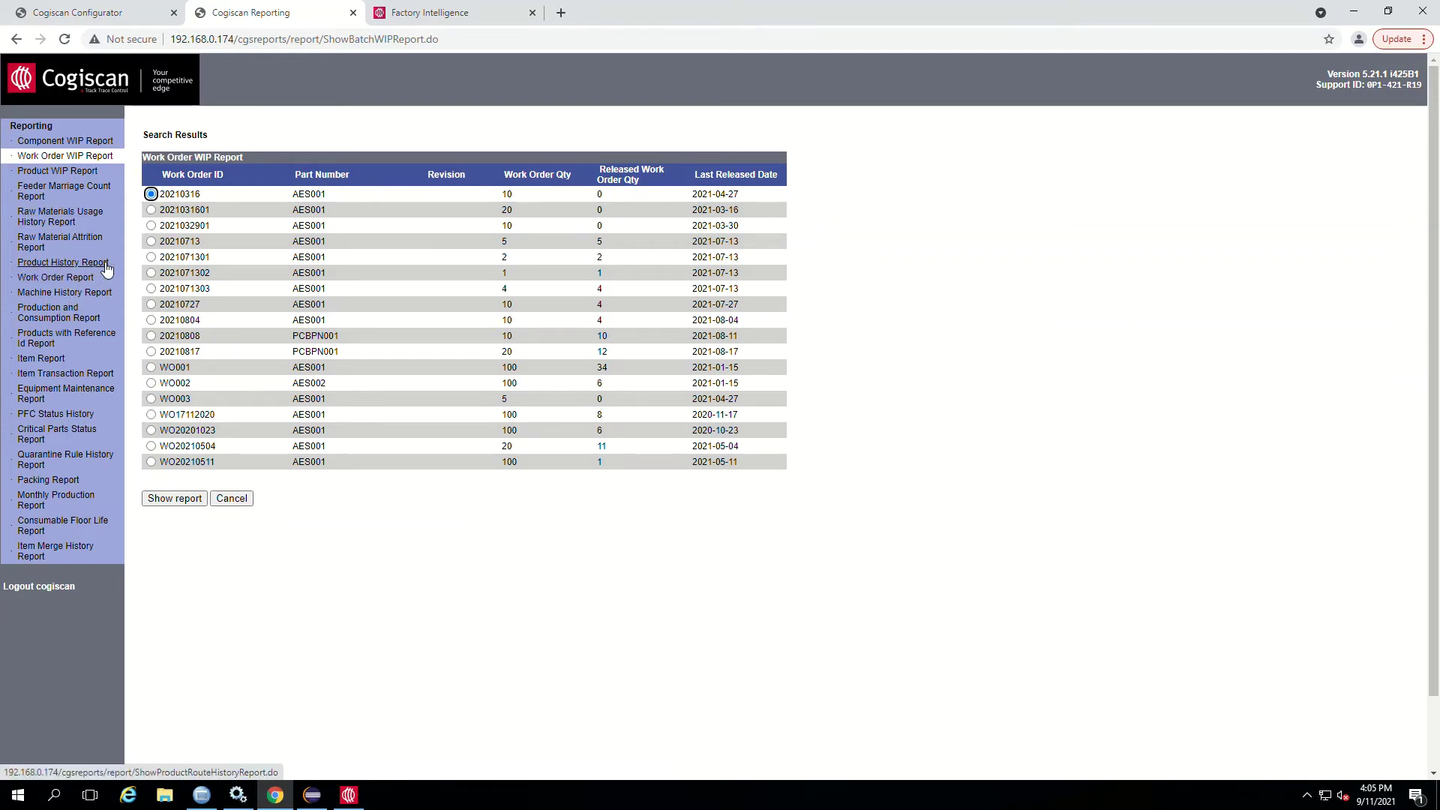
# Step: Review the search filters and output formats of the Work Order Report, Product History Report and Raw Material Attrition Report
pyautogui.click(63, 279)
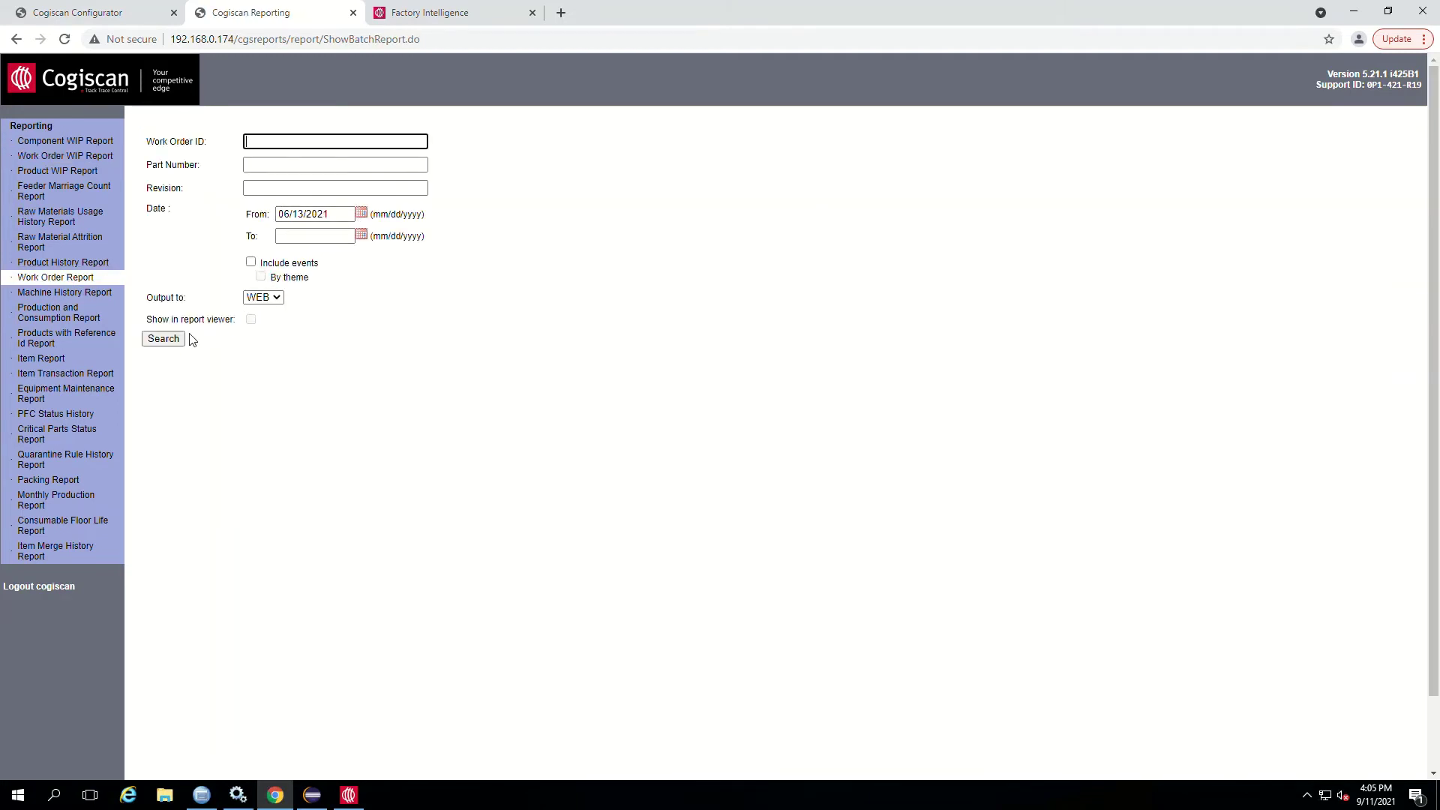
pyautogui.click(248, 299)
pyautogui.click(250, 302)
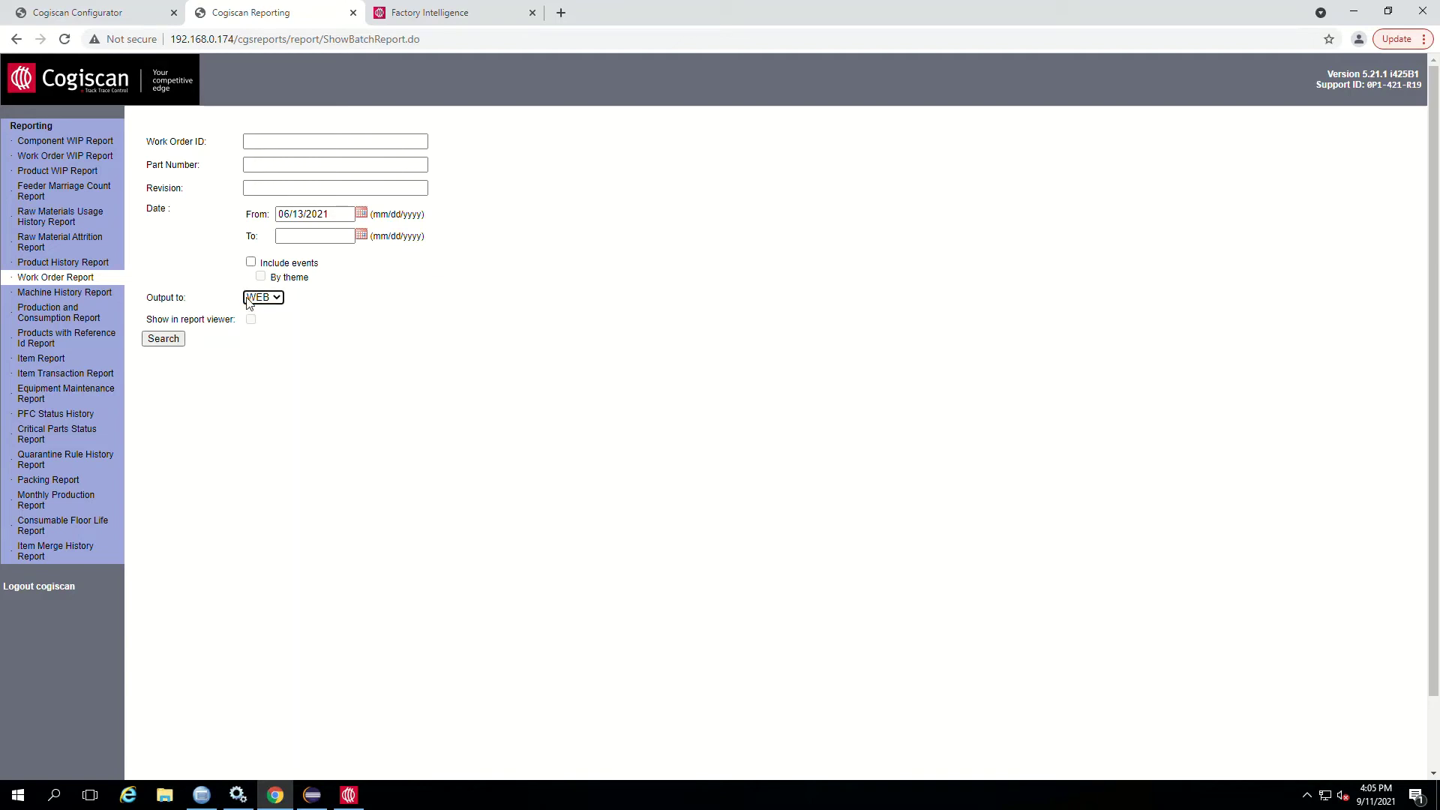
pyautogui.click(88, 264)
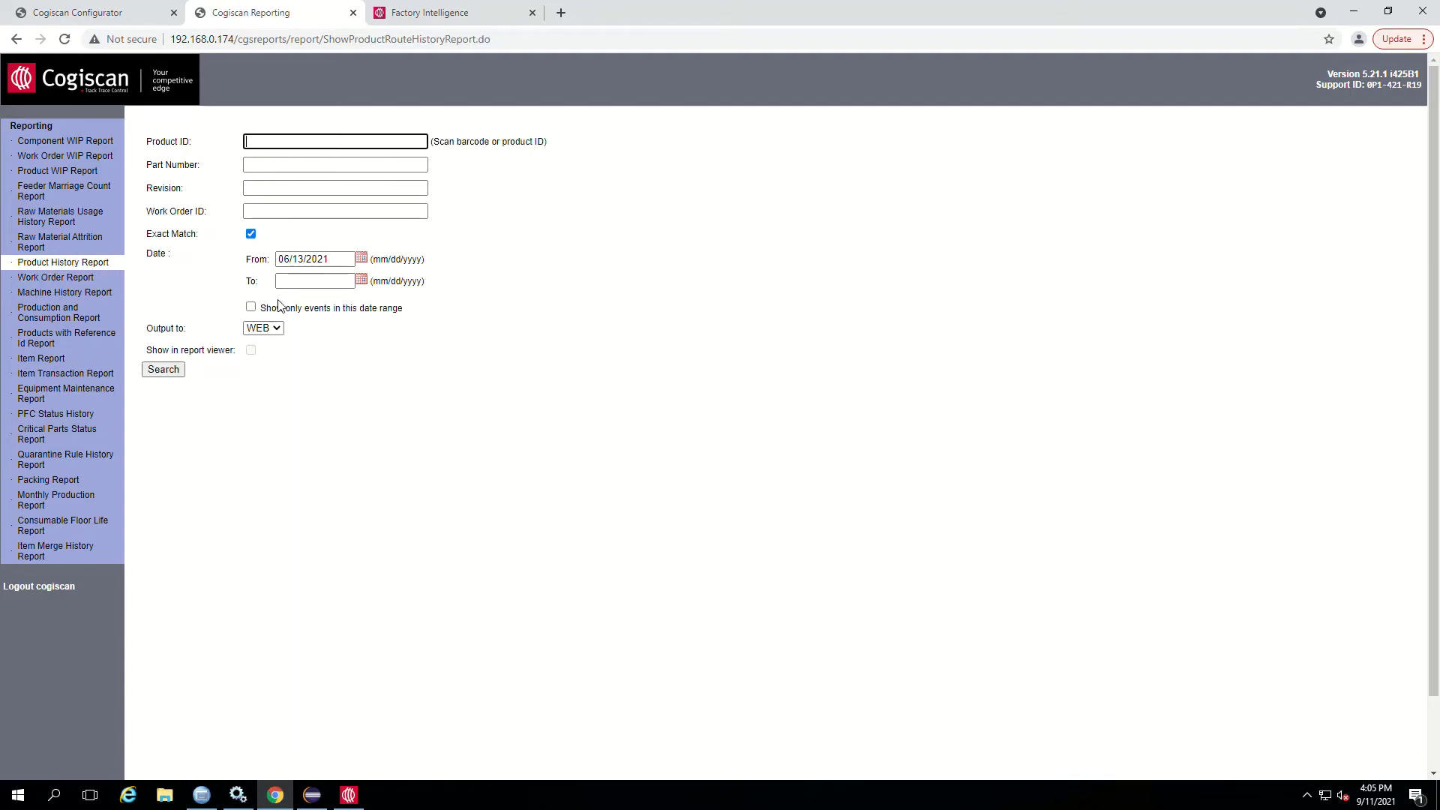
pyautogui.click(269, 330)
pyautogui.click(264, 340)
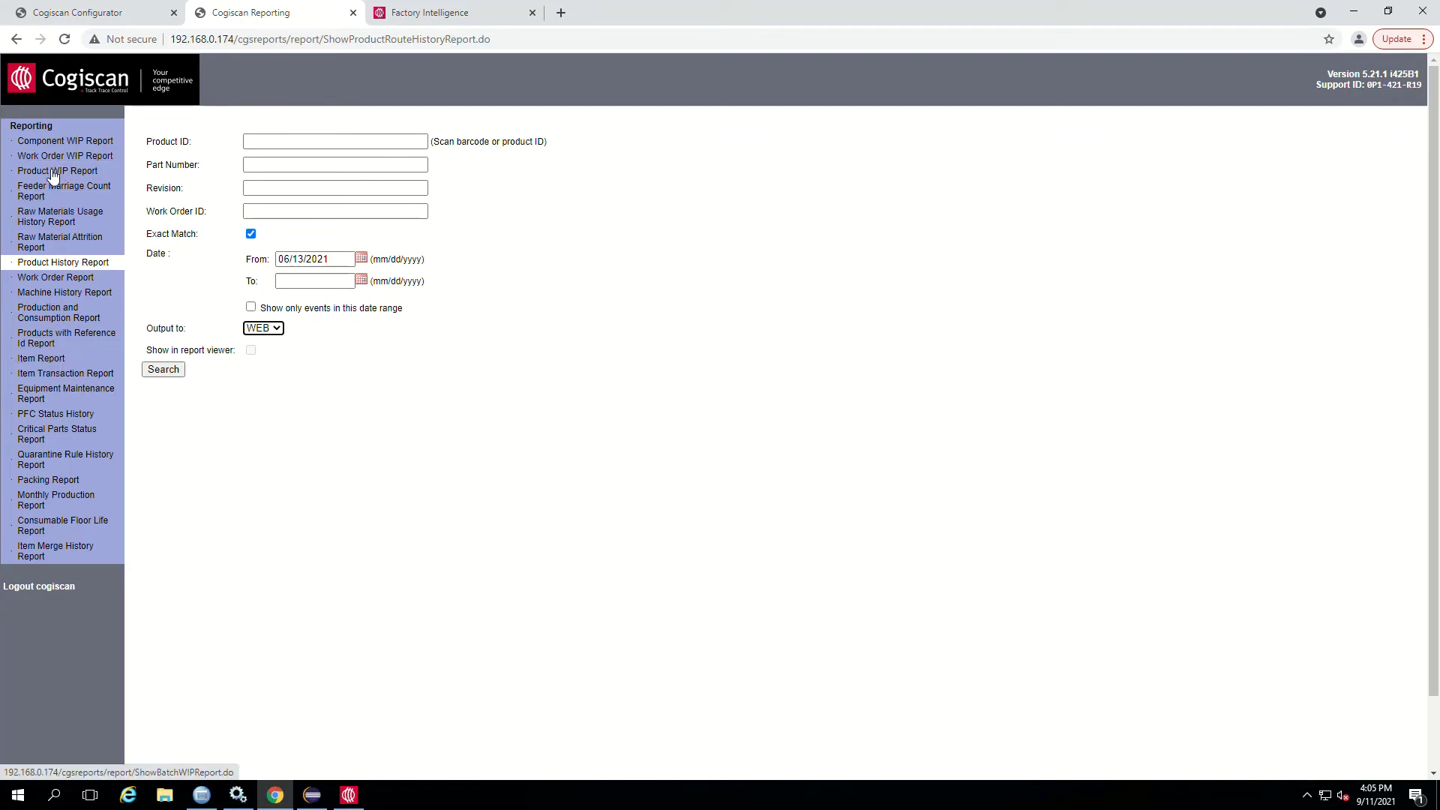
pyautogui.click(39, 241)
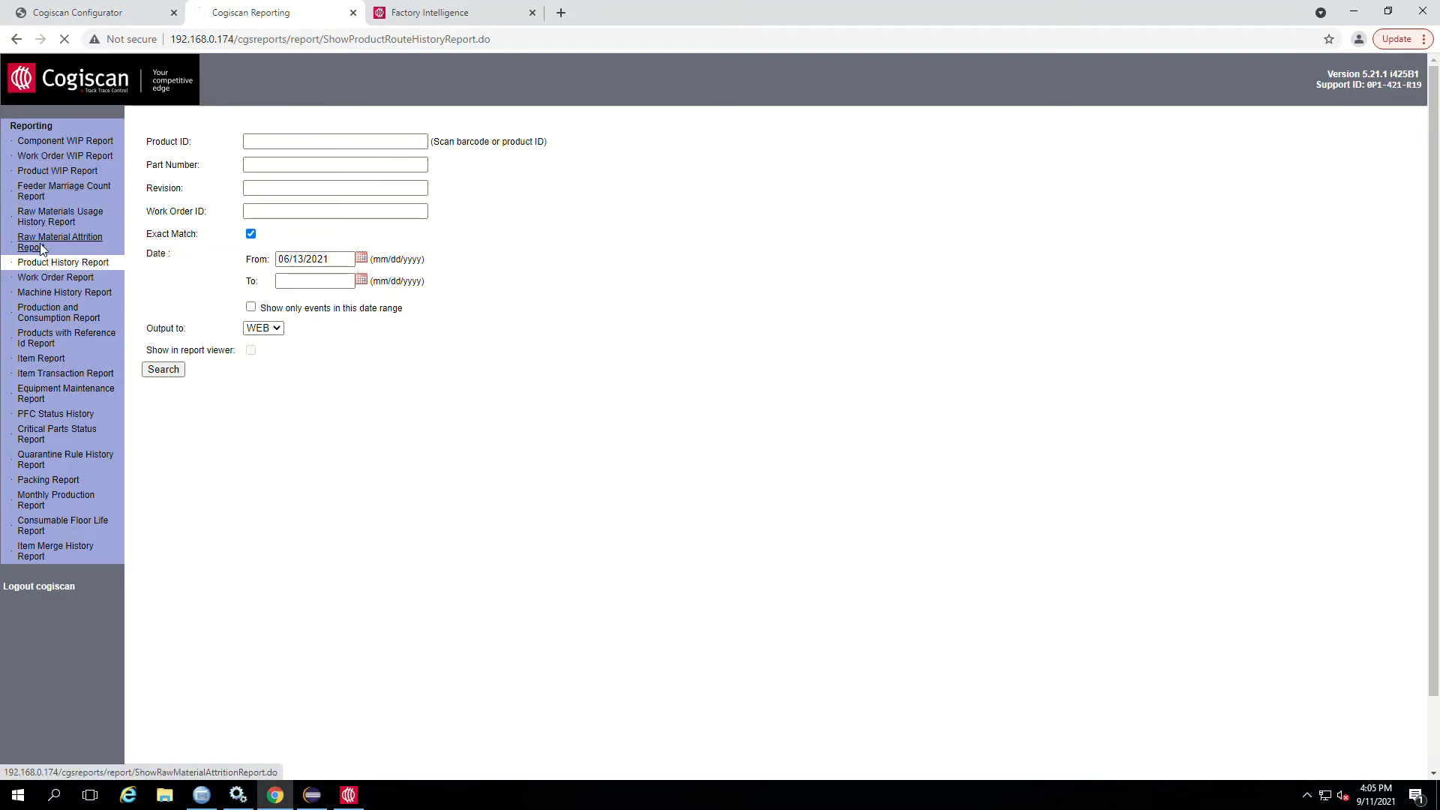
pyautogui.click(268, 330)
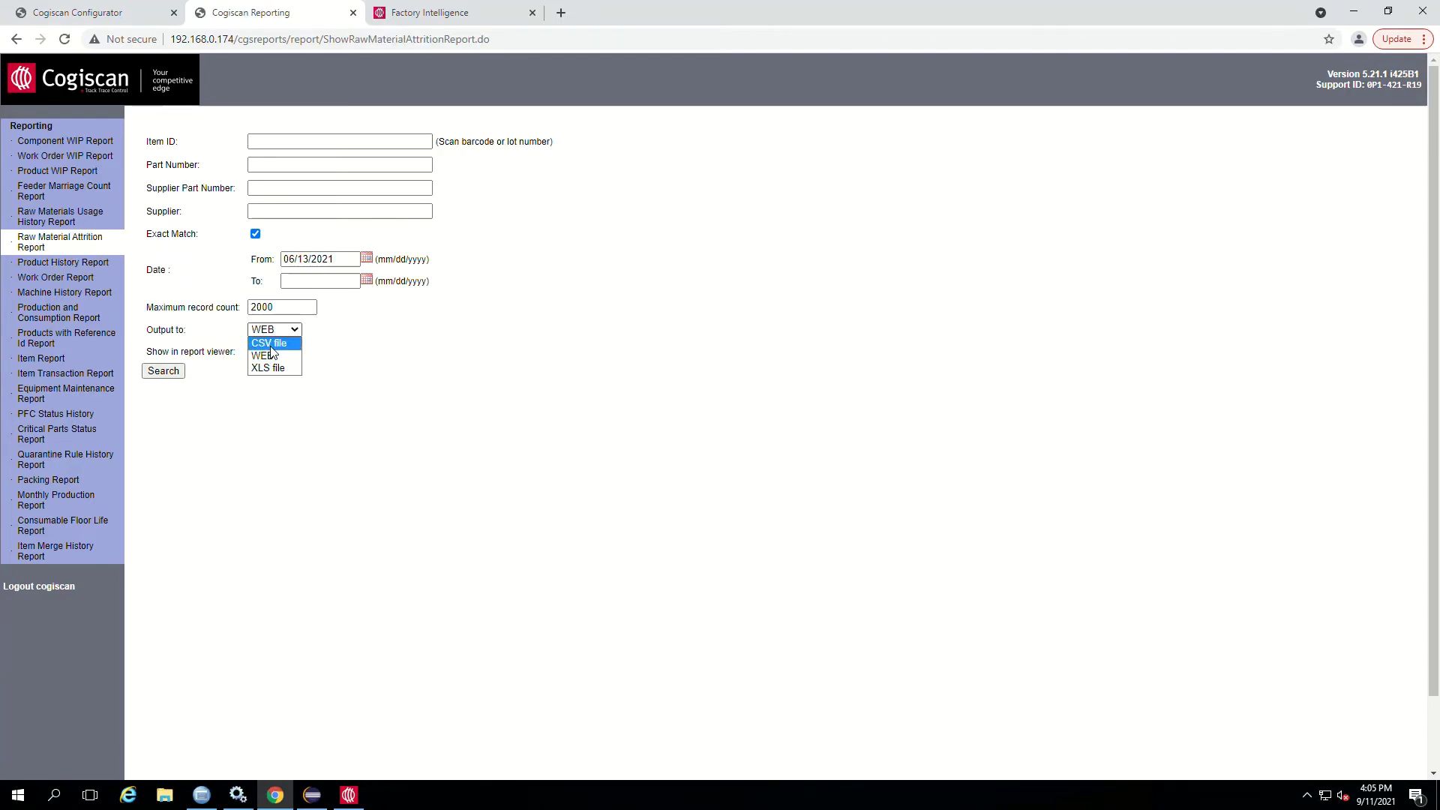
# Step: Generate the Work Order Report with WEB output for the last work order in the list, keeping the default start date
pyautogui.click(47, 276)
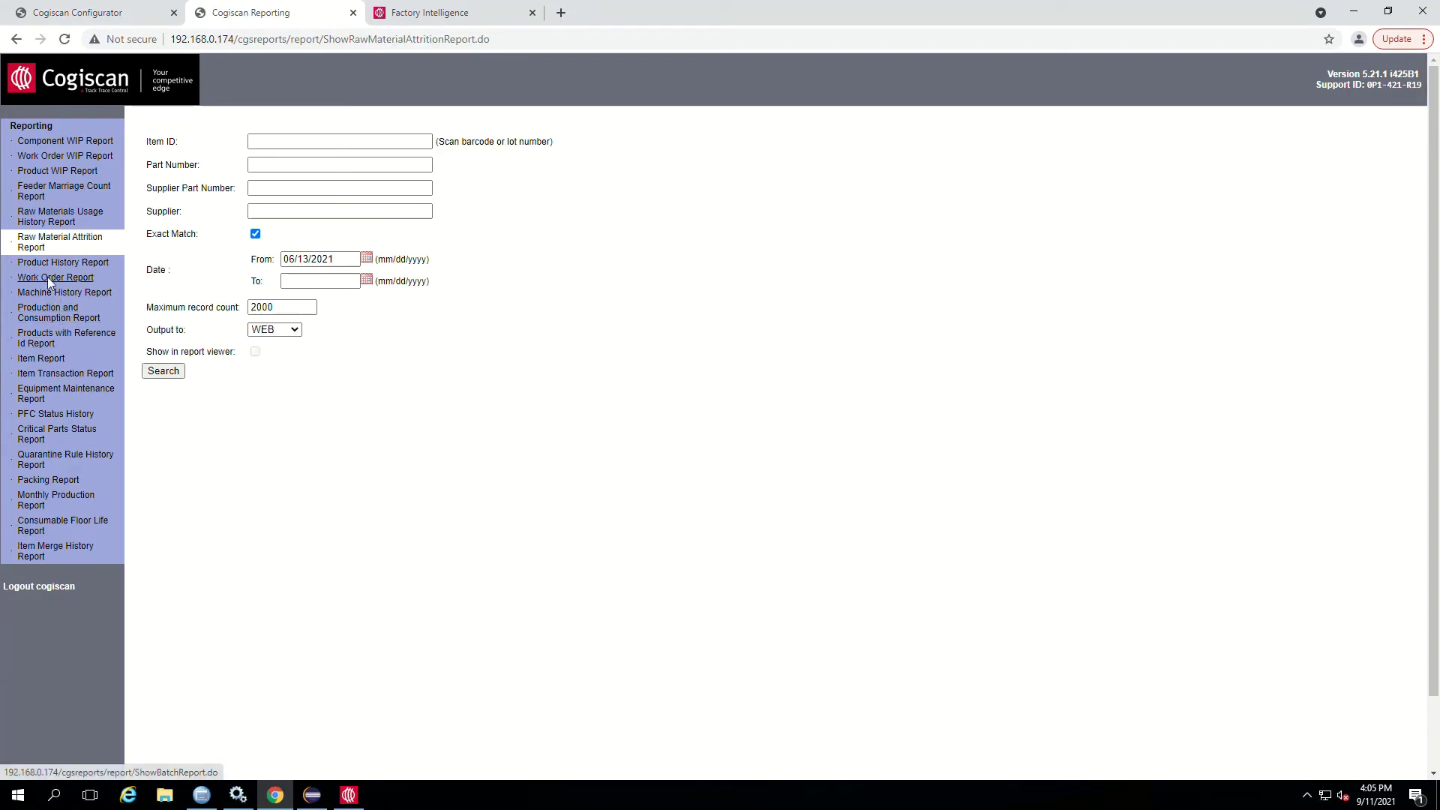
pyautogui.click(48, 277)
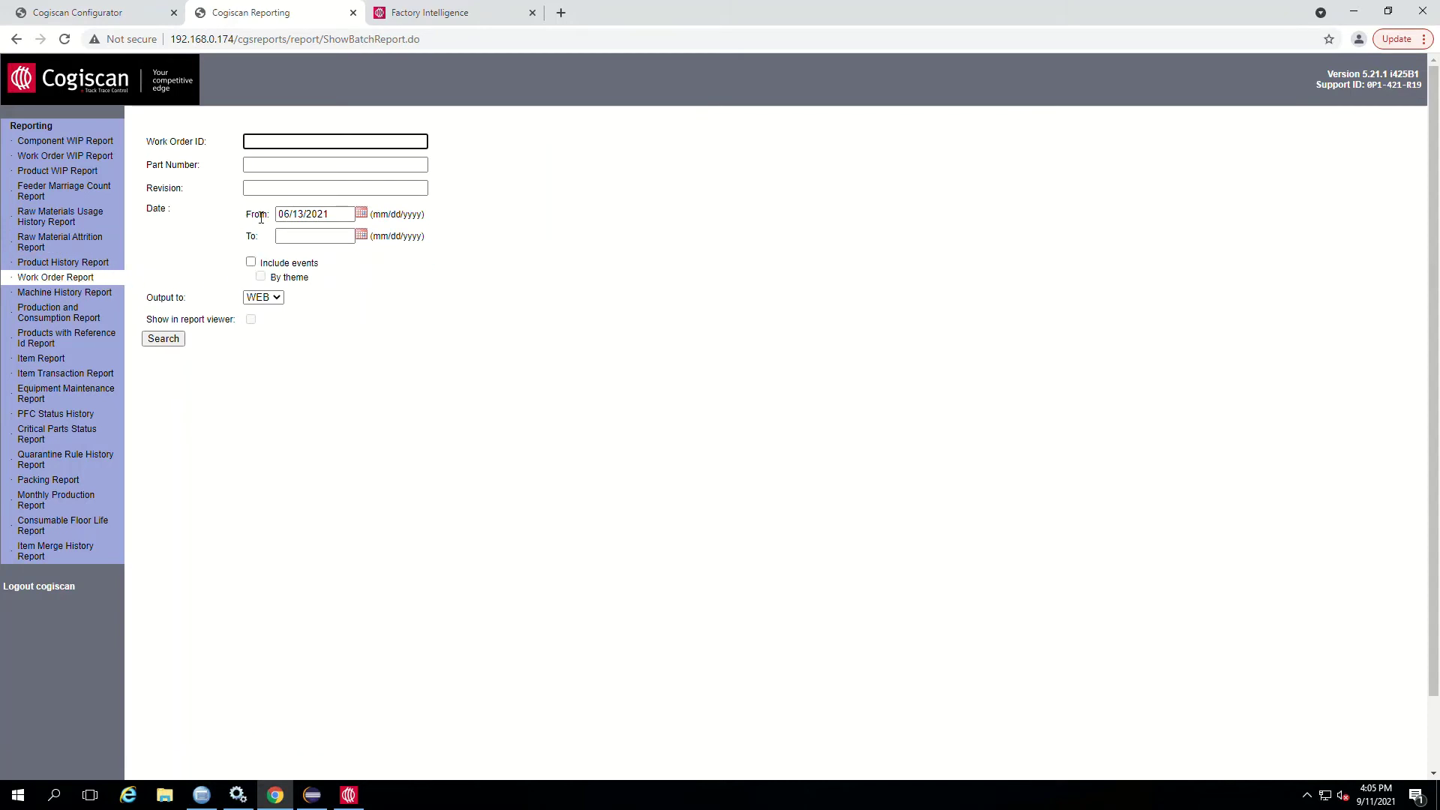
pyautogui.click(169, 339)
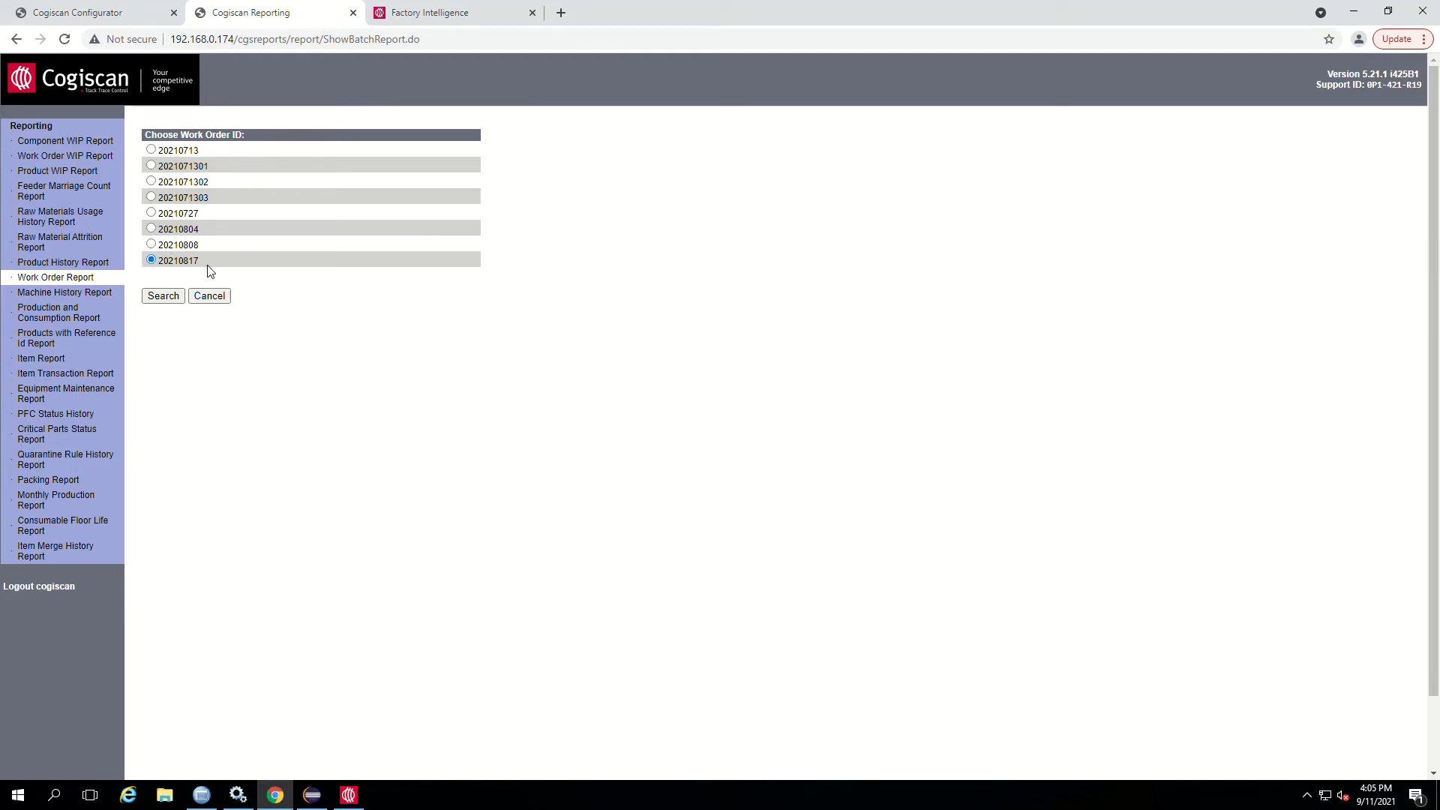
pyautogui.click(162, 296)
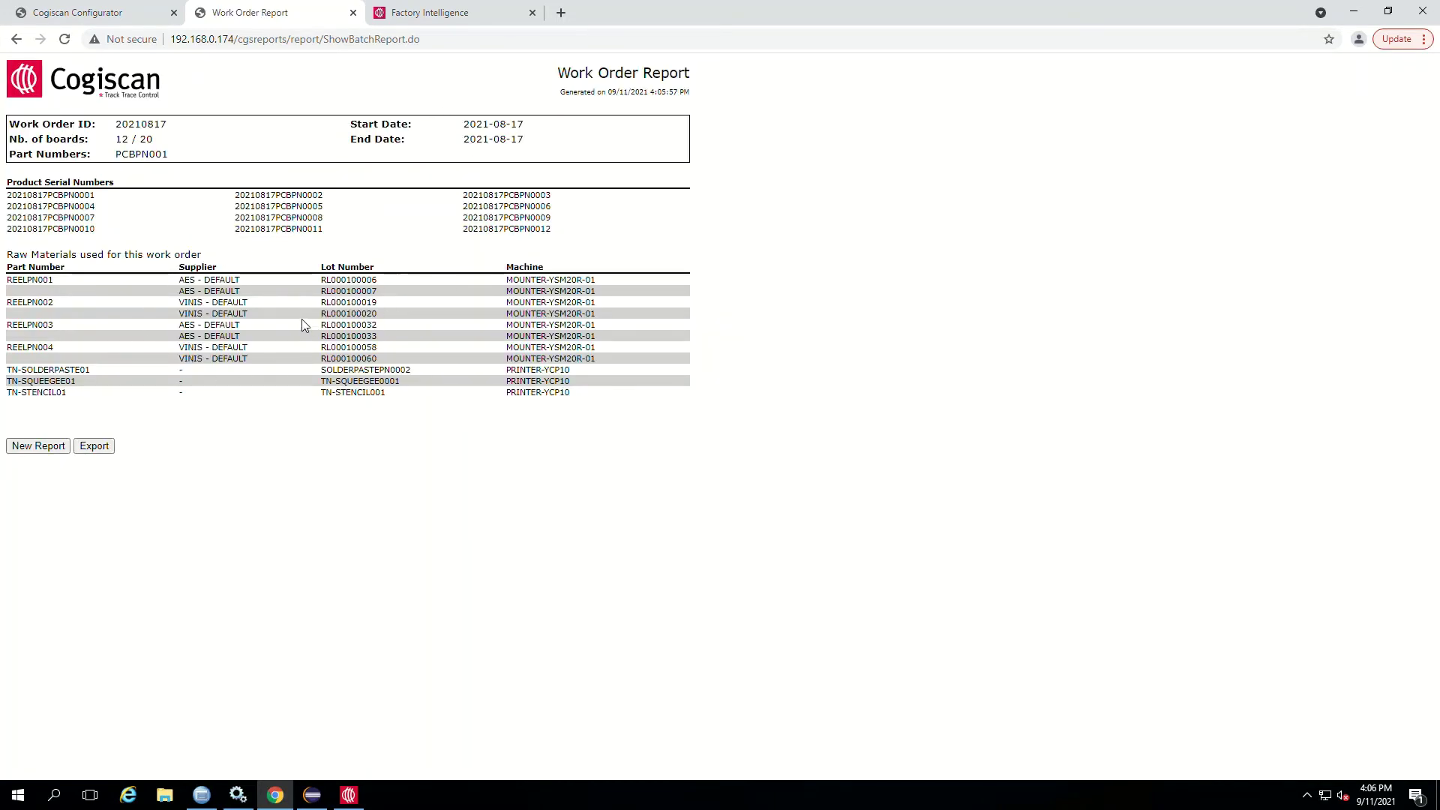
# Step: Enlarge the Work Order Report and examine its work order ID, board count, part number, start and end dates, and product serial numbers
pyautogui.hotkey('ctrl', '+')
pyautogui.hotkey('ctrl', '+')
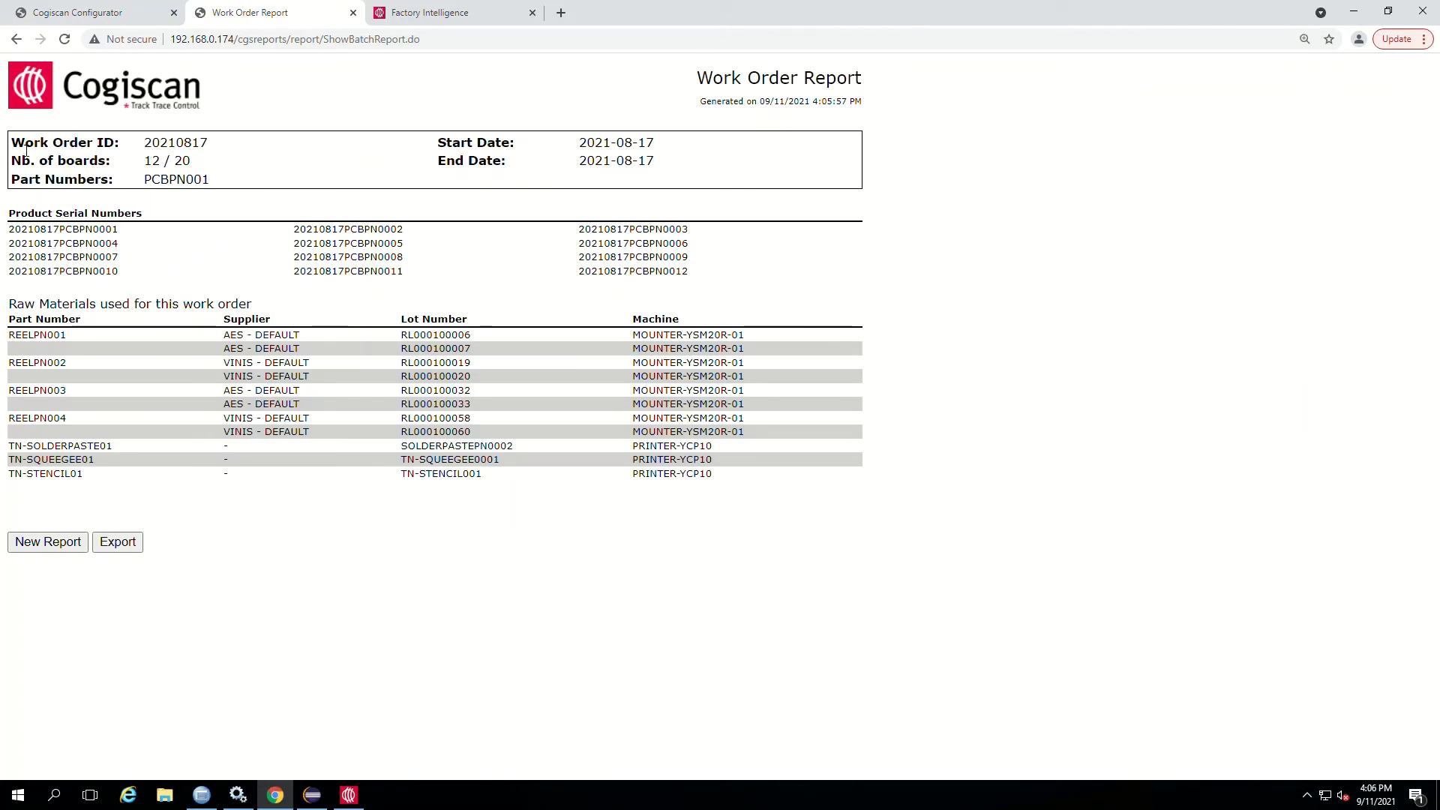
pyautogui.moveTo(11, 144); pyautogui.dragTo(203, 150)
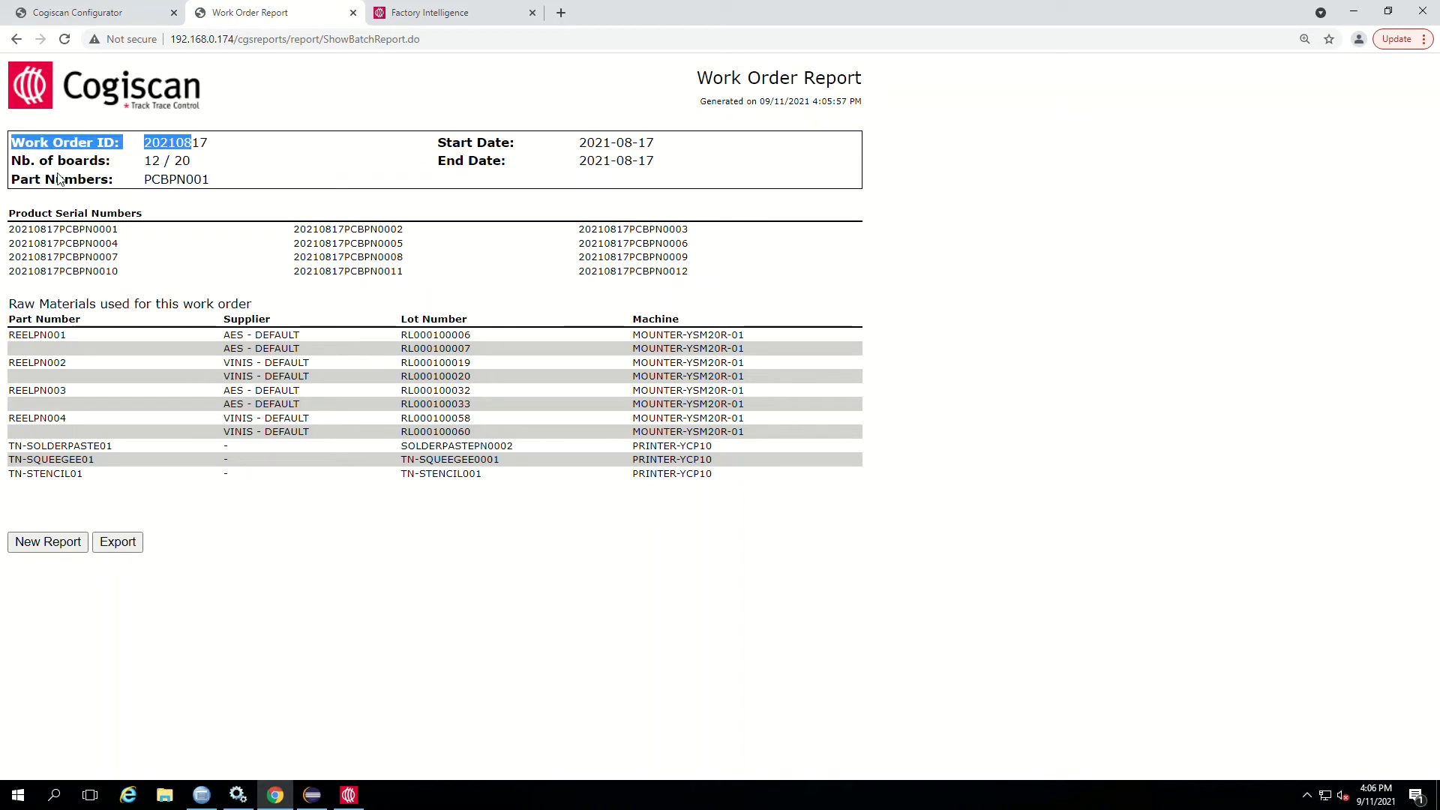
pyautogui.moveTo(40, 161); pyautogui.dragTo(194, 167)
pyautogui.click(203, 168)
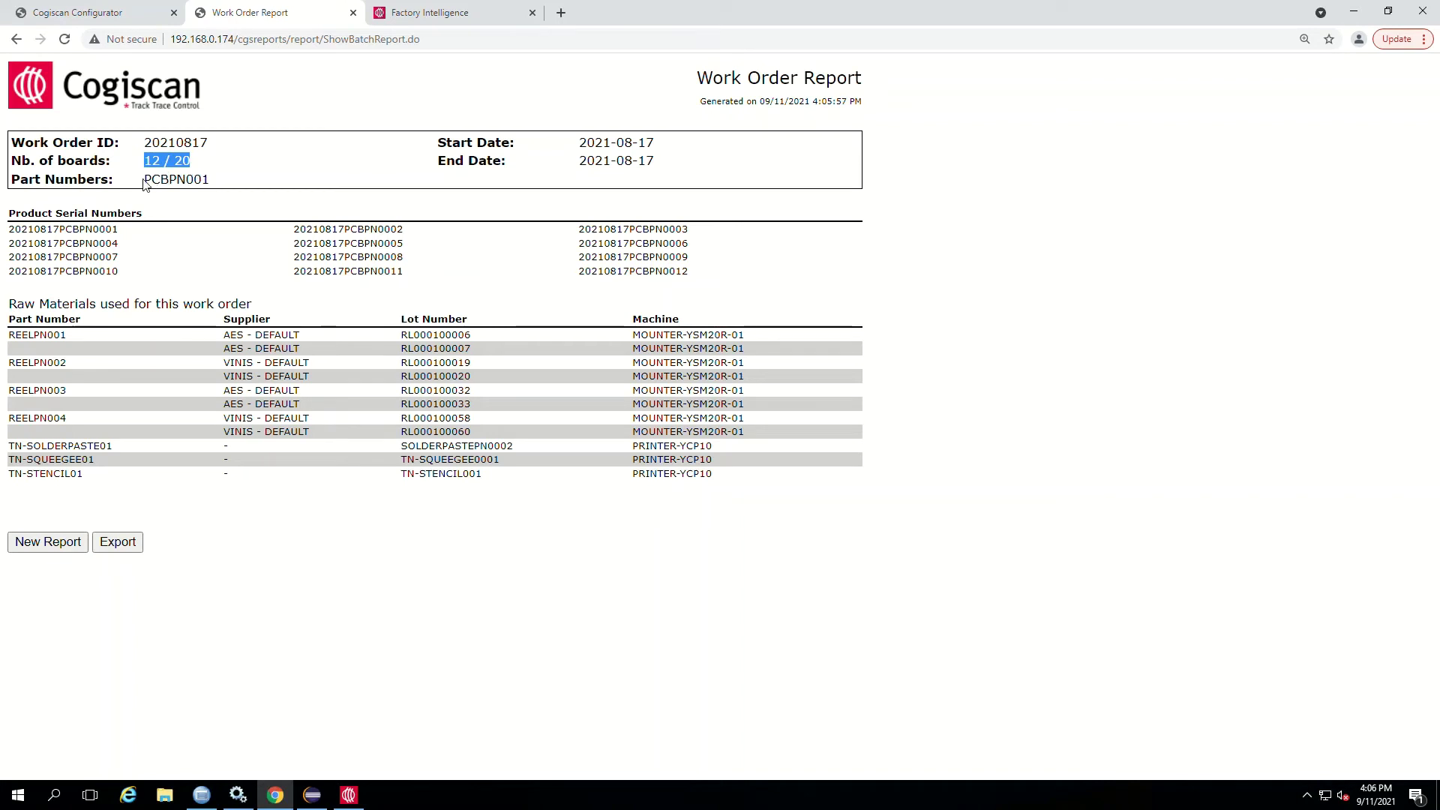
pyautogui.moveTo(142, 182); pyautogui.dragTo(191, 189)
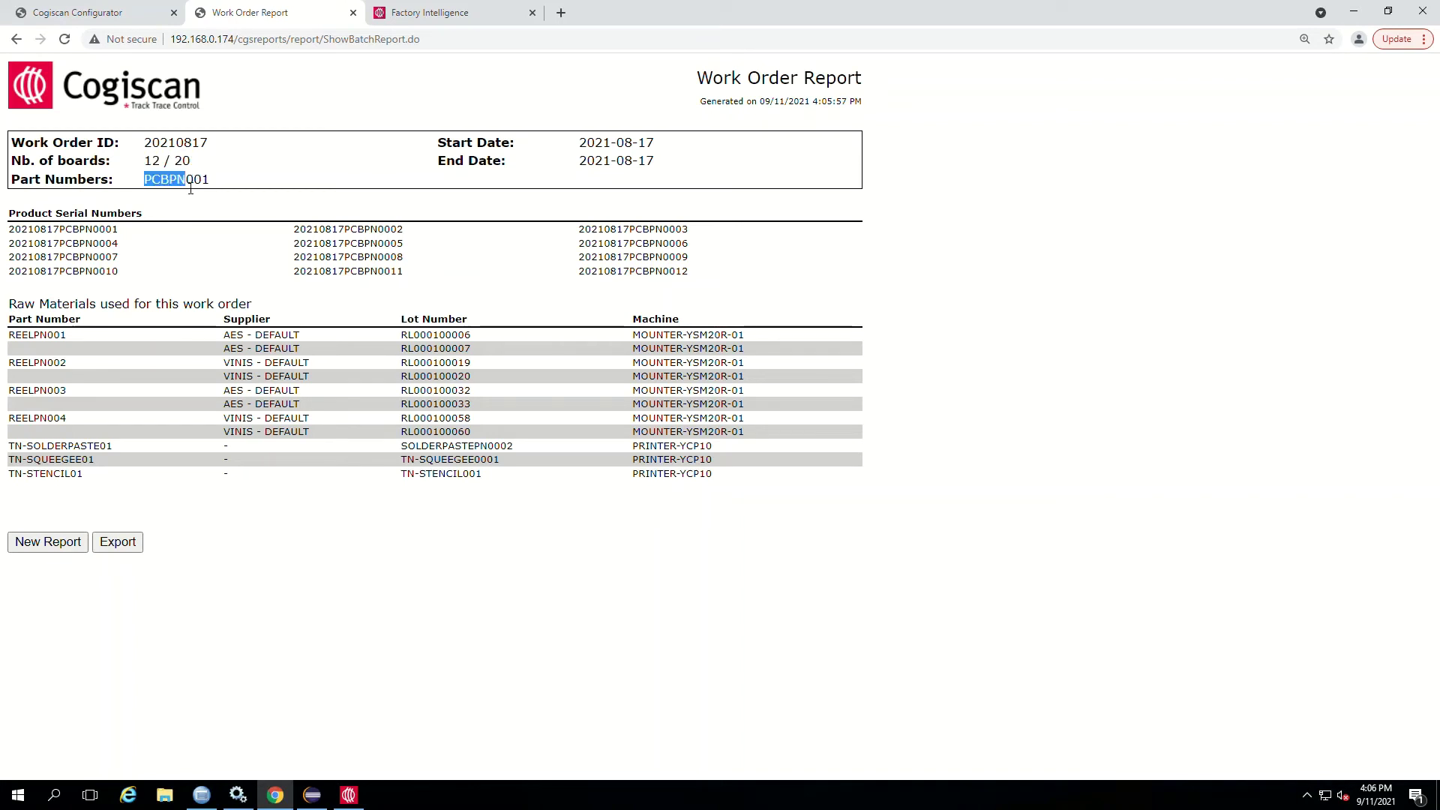
pyautogui.click(153, 190)
pyautogui.moveTo(412, 144); pyautogui.dragTo(502, 147)
pyautogui.moveTo(421, 171); pyautogui.dragTo(524, 170)
pyautogui.click(613, 170)
pyautogui.doubleClick(116, 231)
pyautogui.click(90, 228)
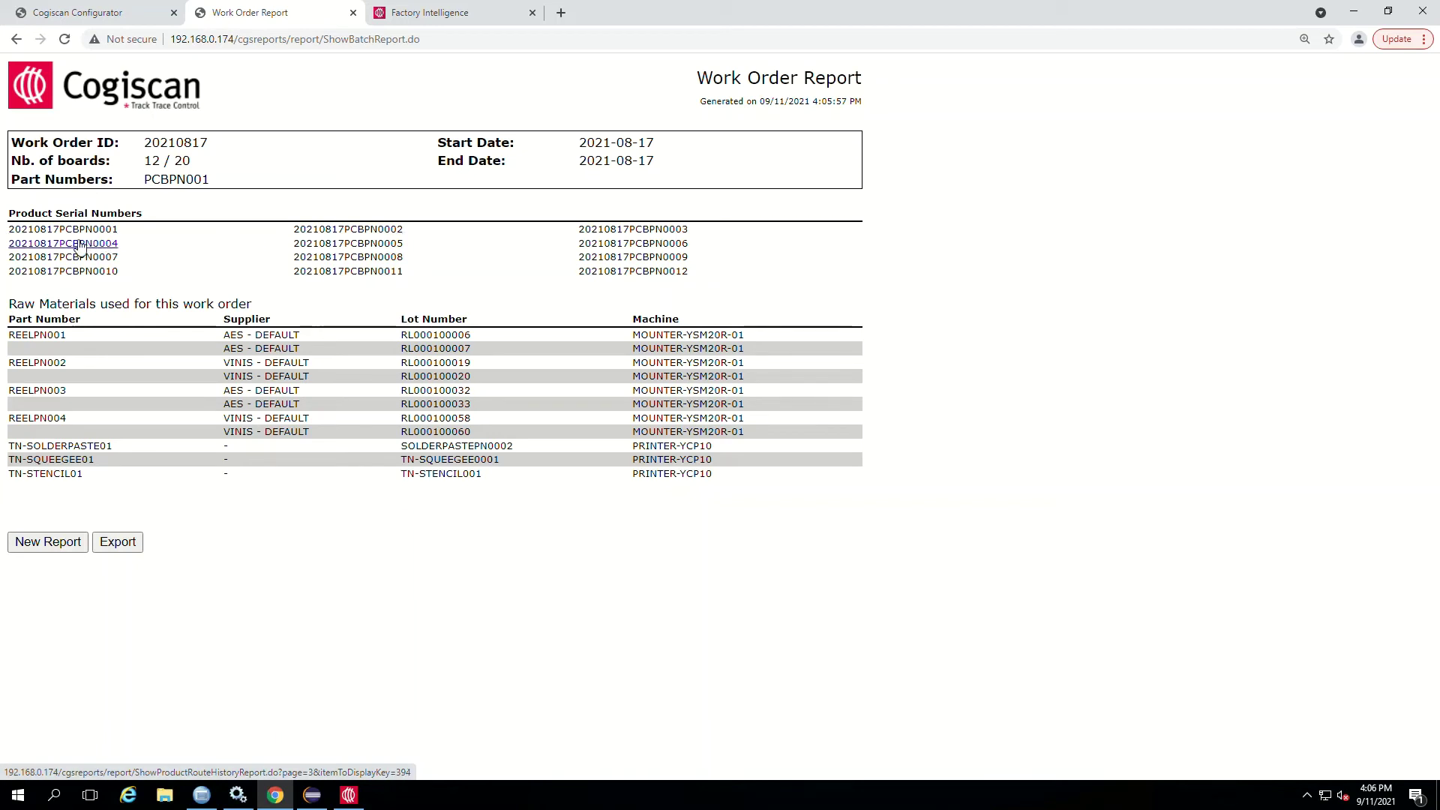
# Step: View the Product Traceability Reports of the boards ending in PCBPN0003 and PCBPN0008, and return to the work order selection
pyautogui.click(609, 235)
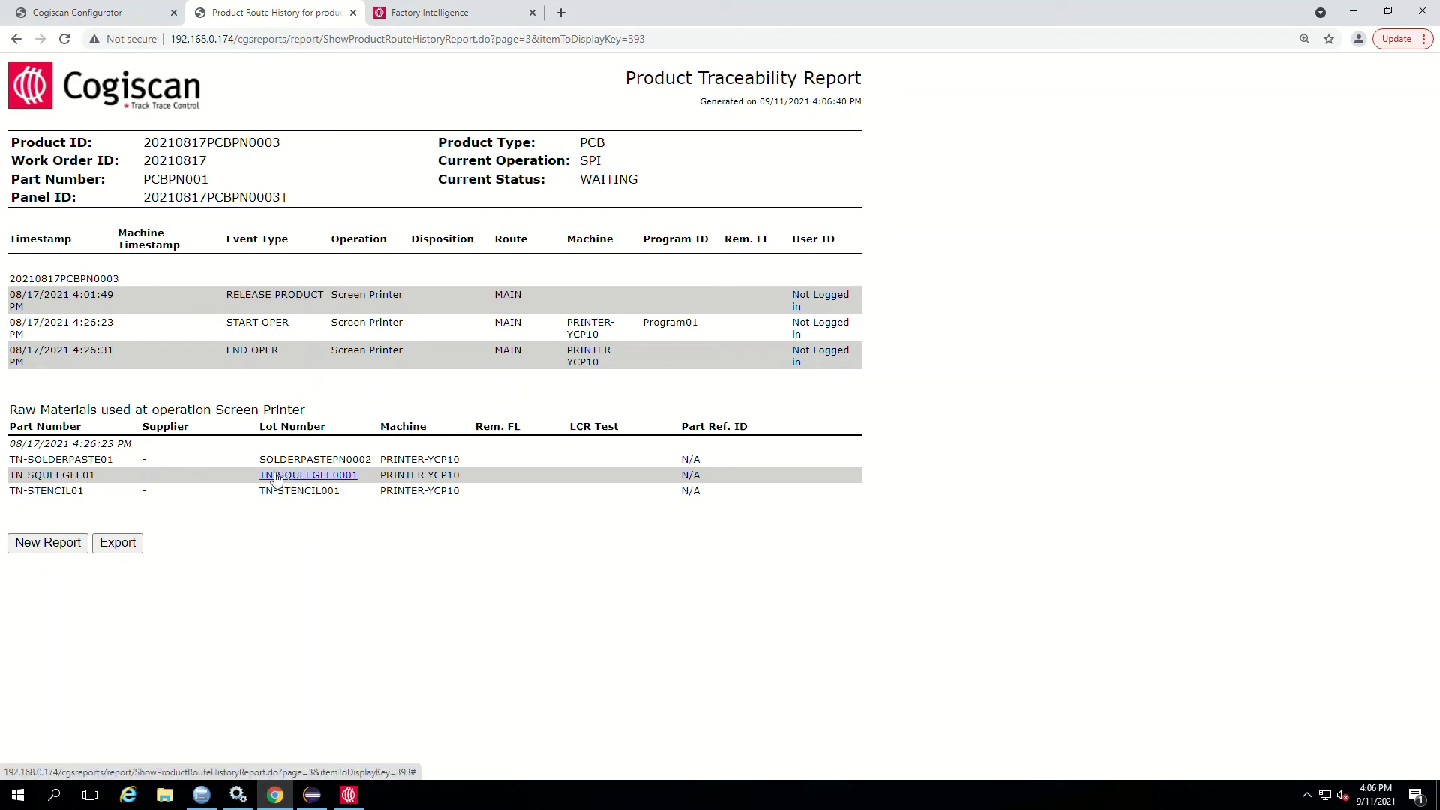
pyautogui.click(19, 46)
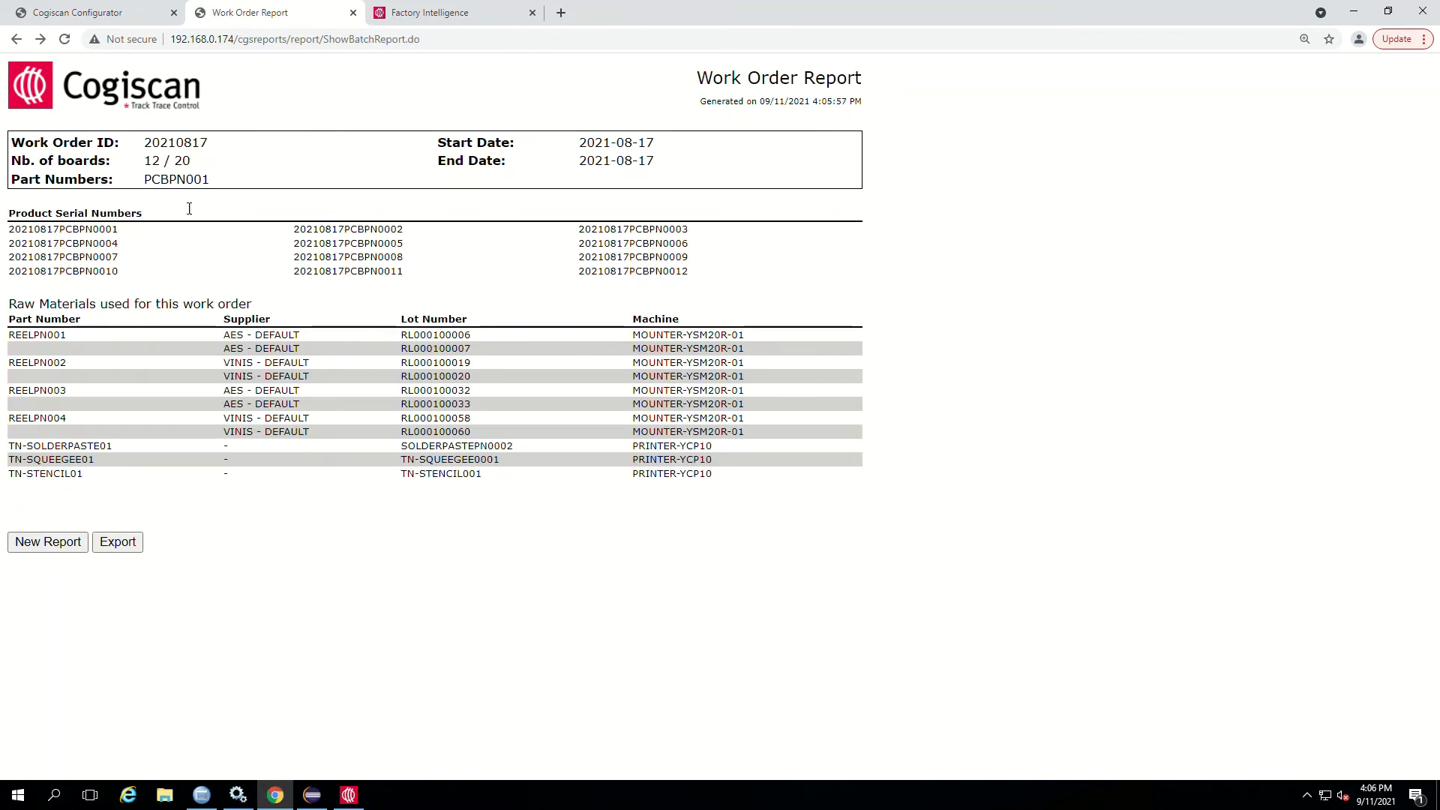
pyautogui.click(348, 261)
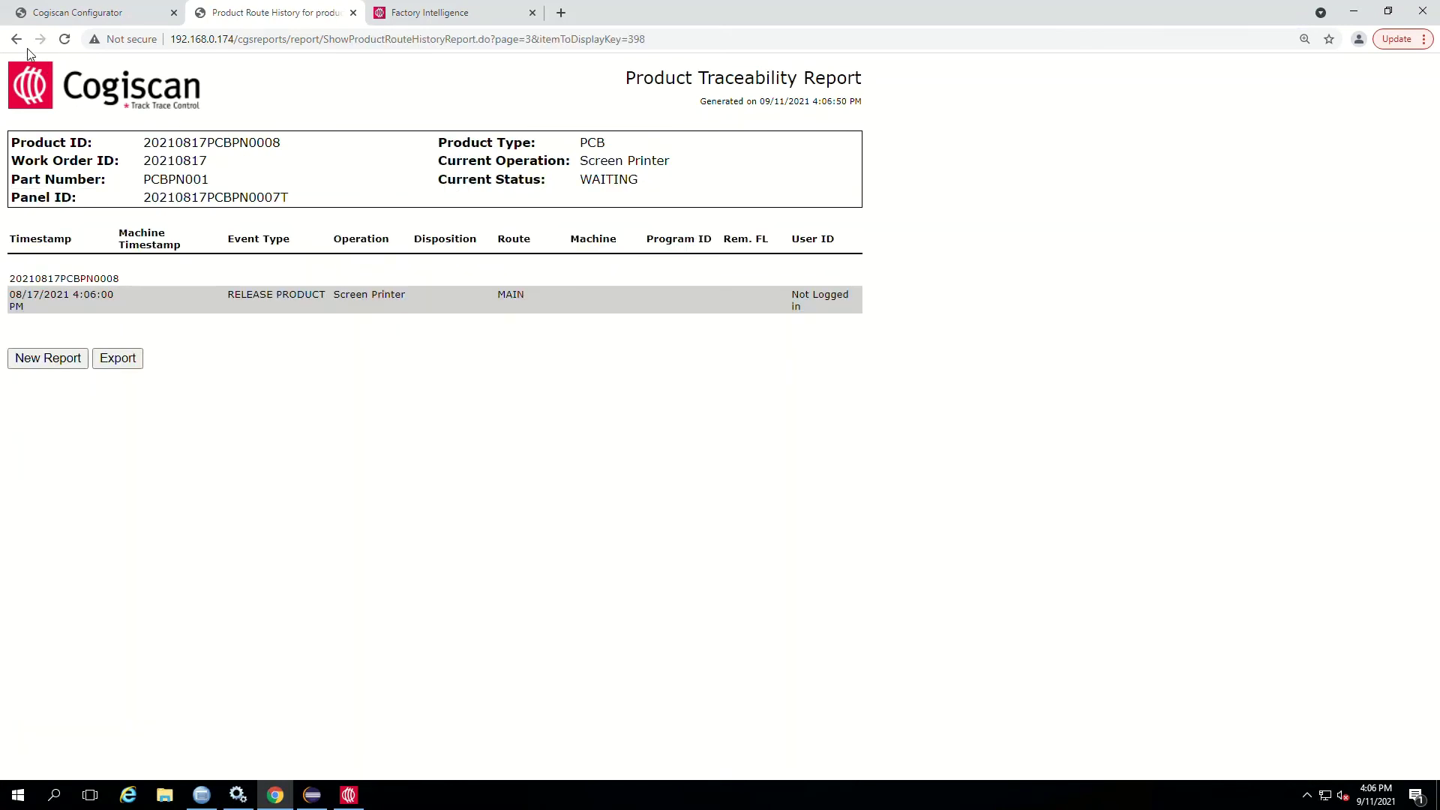
pyautogui.click(16, 39)
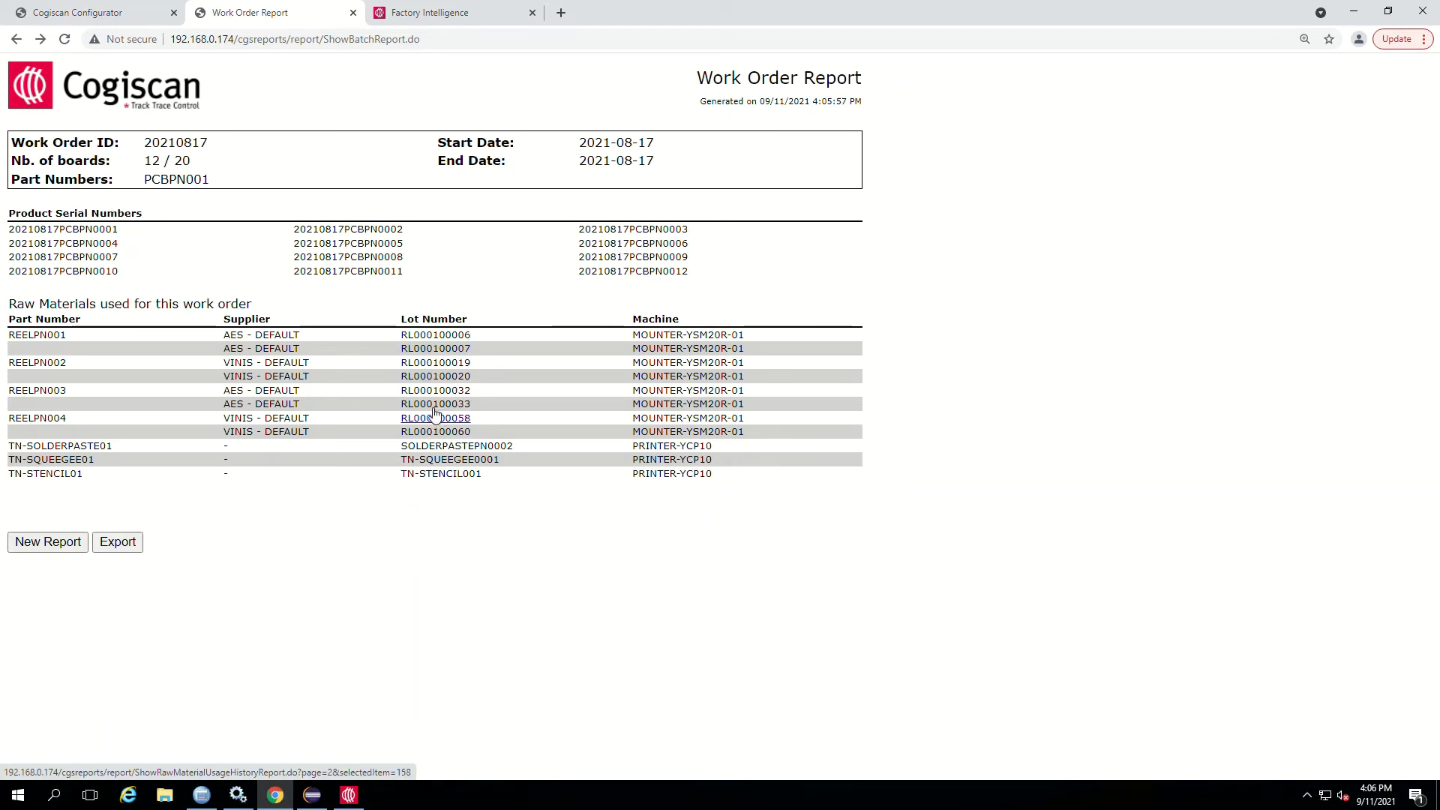
pyautogui.click(17, 41)
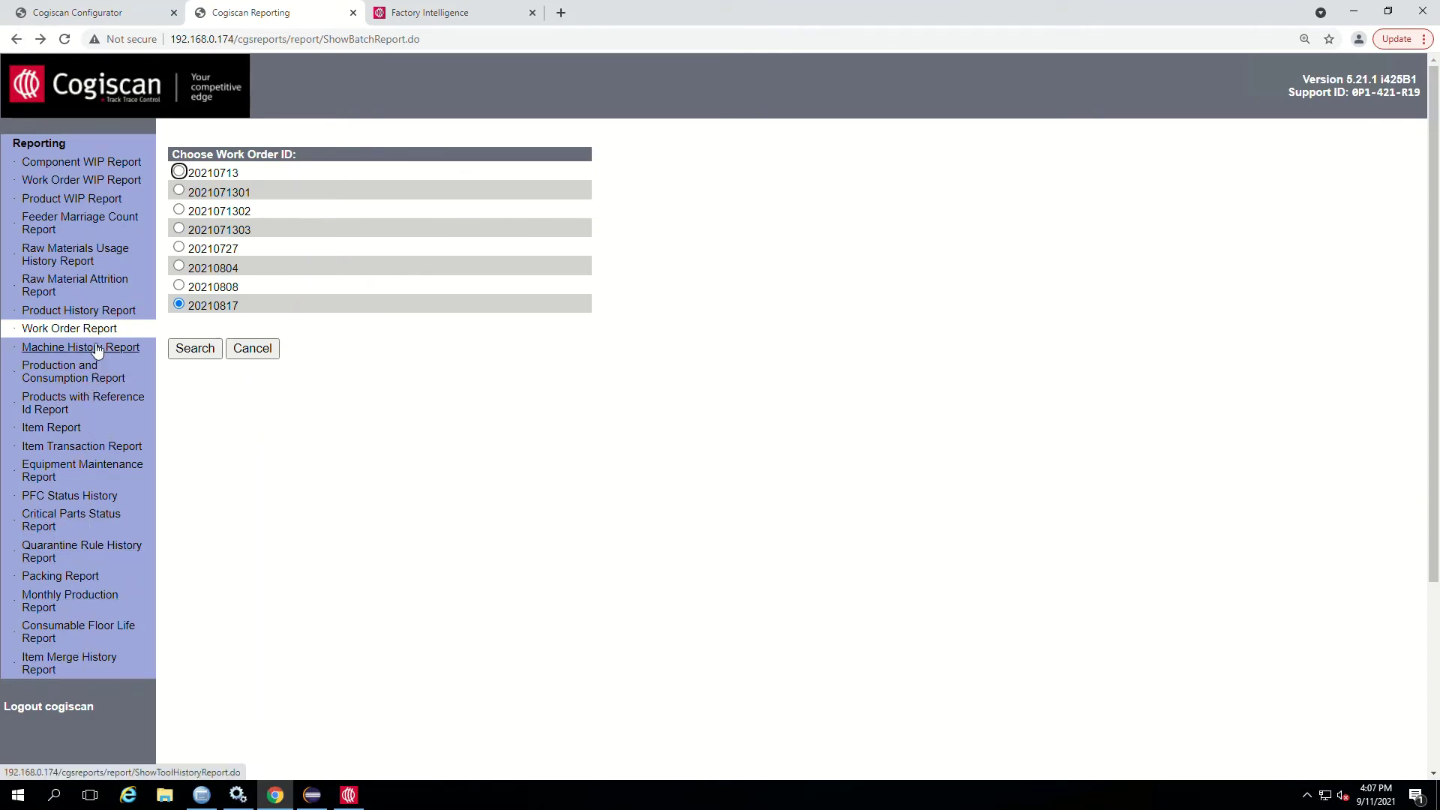
# Step: Switch back to the Configurator and open the Setup section to view its general platform configuration options
pyautogui.click(89, 22)
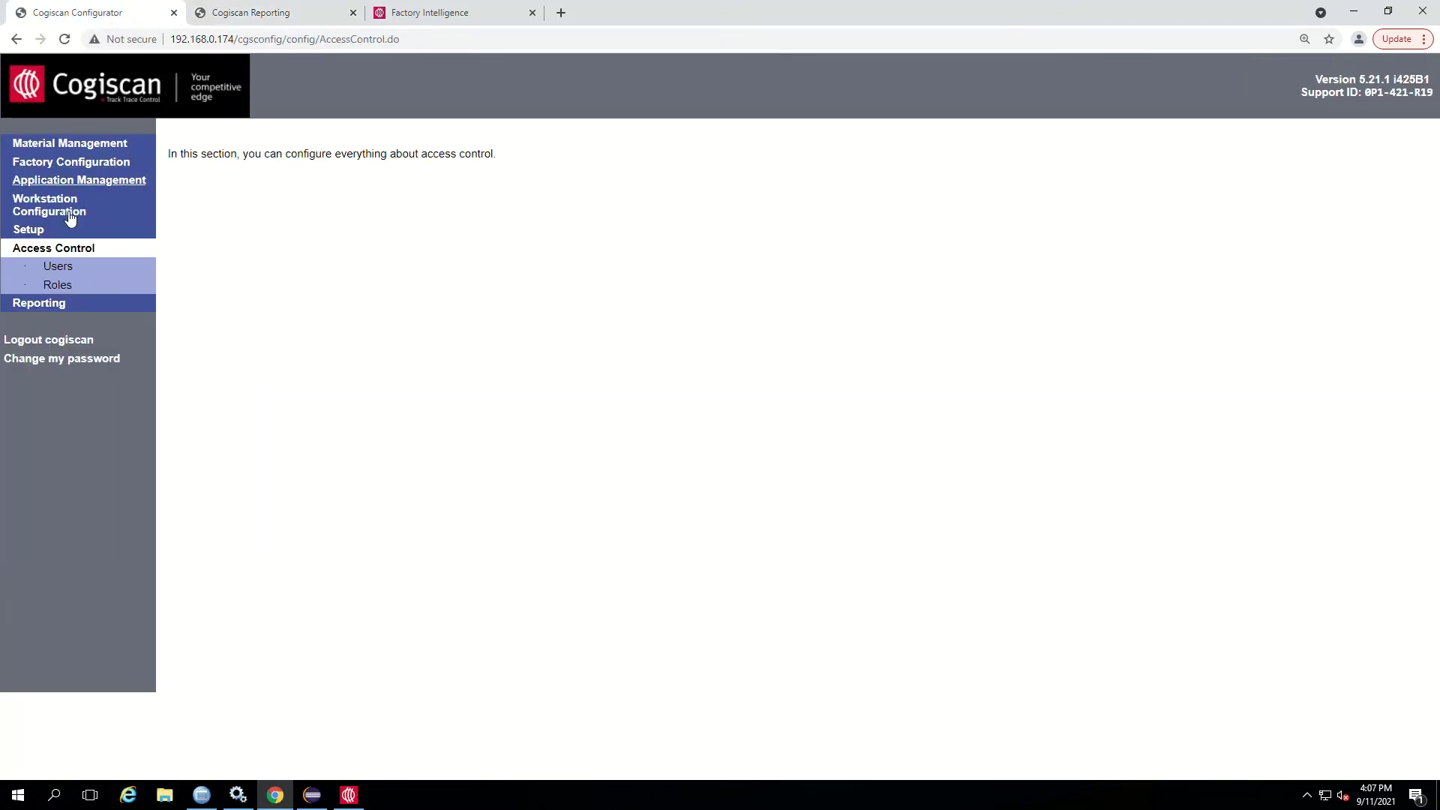
pyautogui.click(39, 232)
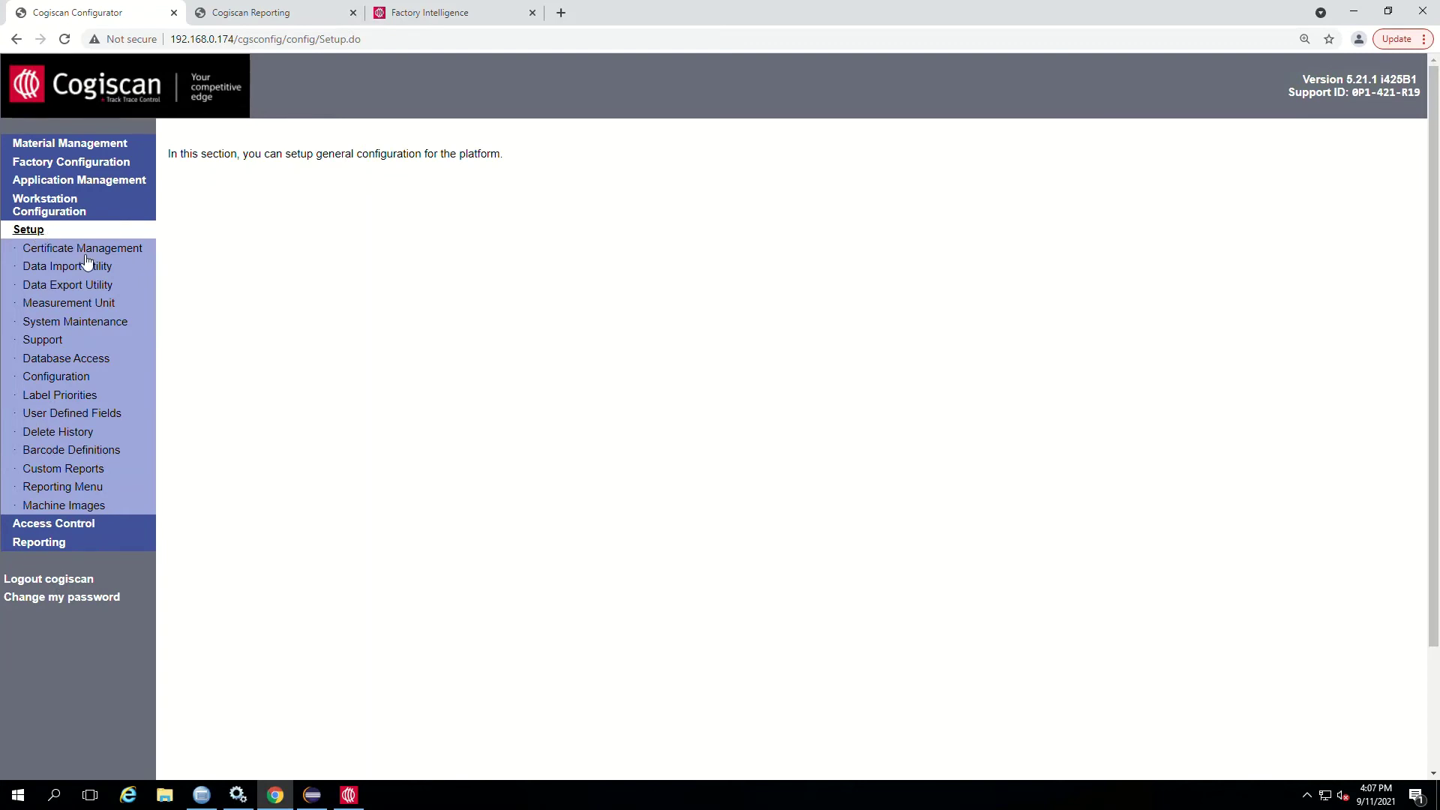